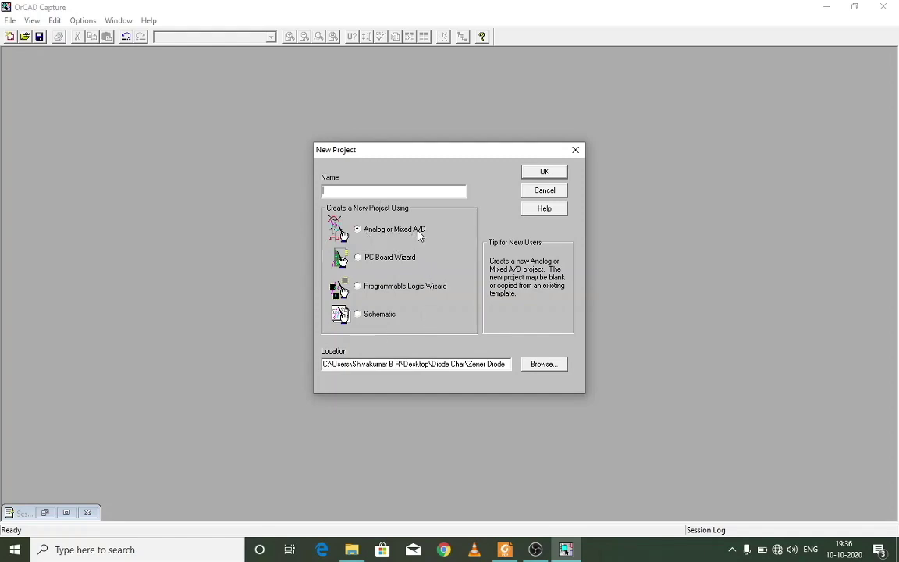
Name the new project Zener Diode and locate it in a new Zener Diode Characteristics folder inside the existing Zener Diode directory
{"action": "type", "text": "Zener Diode"}
{"action": "left_click", "coordinate": [546, 364]}
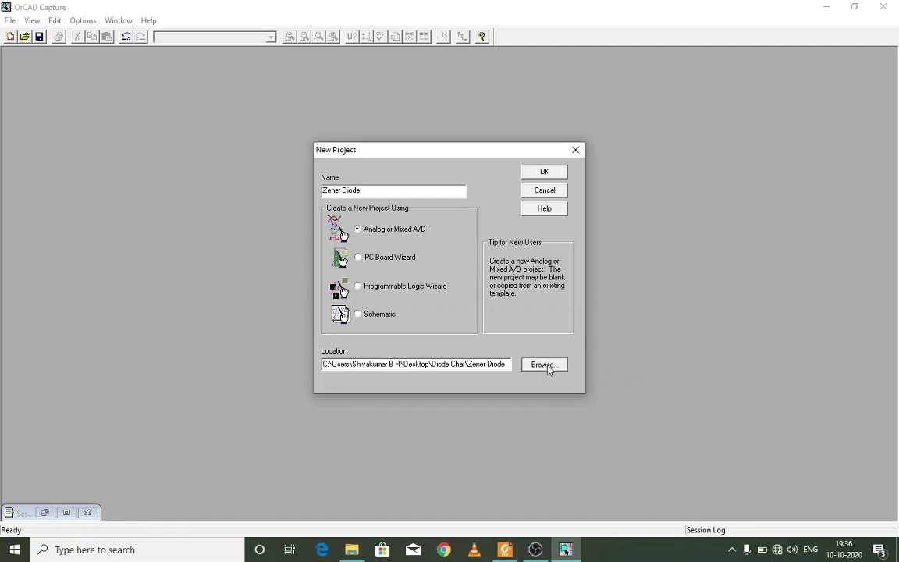
{"action": "left_click", "coordinate": [411, 265]}
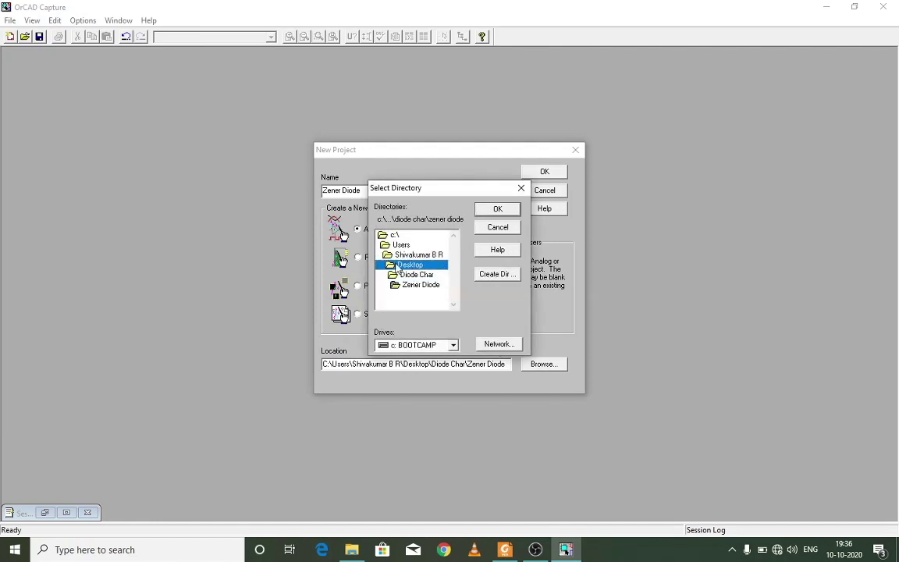
{"action": "left_click", "coordinate": [490, 274]}
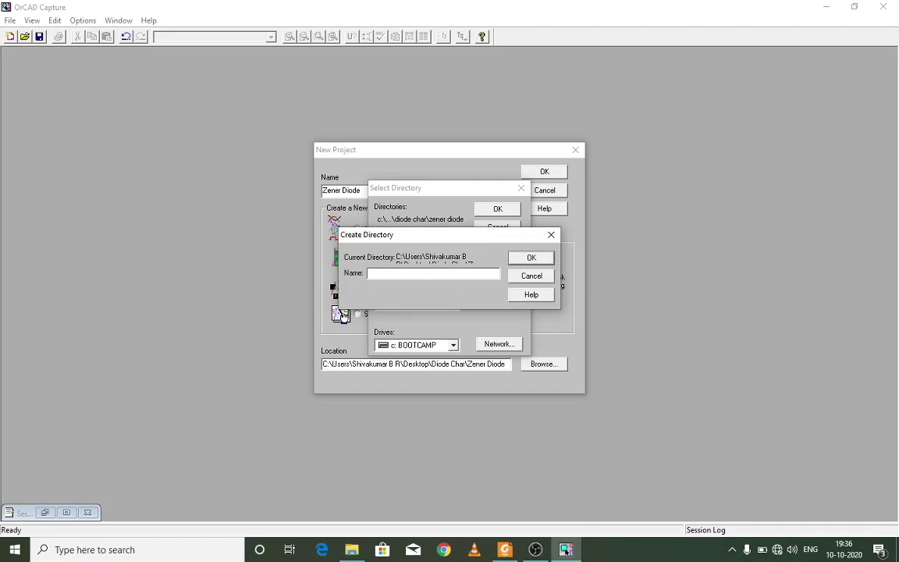
{"action": "type", "text": "Zener"}
{"action": "type", "text": " Duo"}
{"action": "type", "text": "iode Character"}
{"action": "type", "text": "istics"}
{"action": "left_click", "coordinate": [530, 258]}
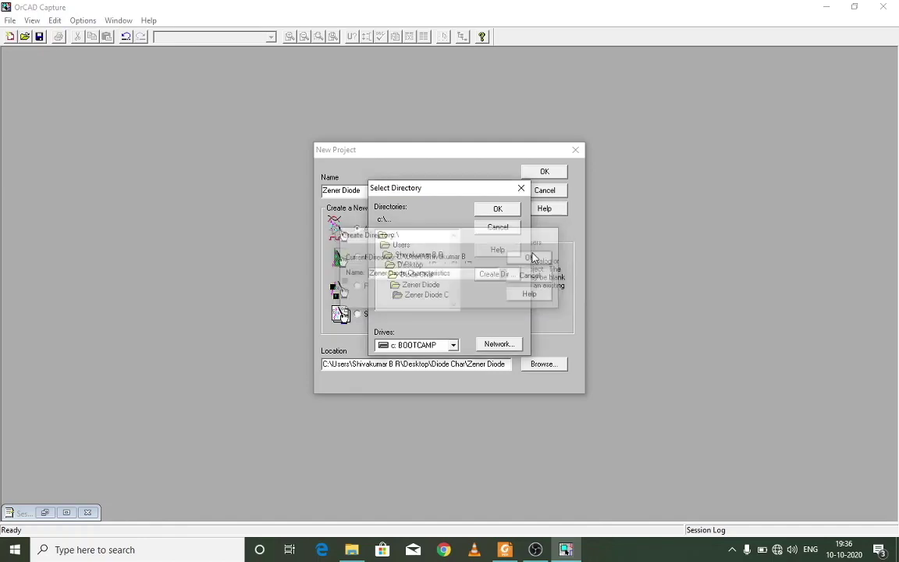
{"action": "left_click", "coordinate": [497, 209]}
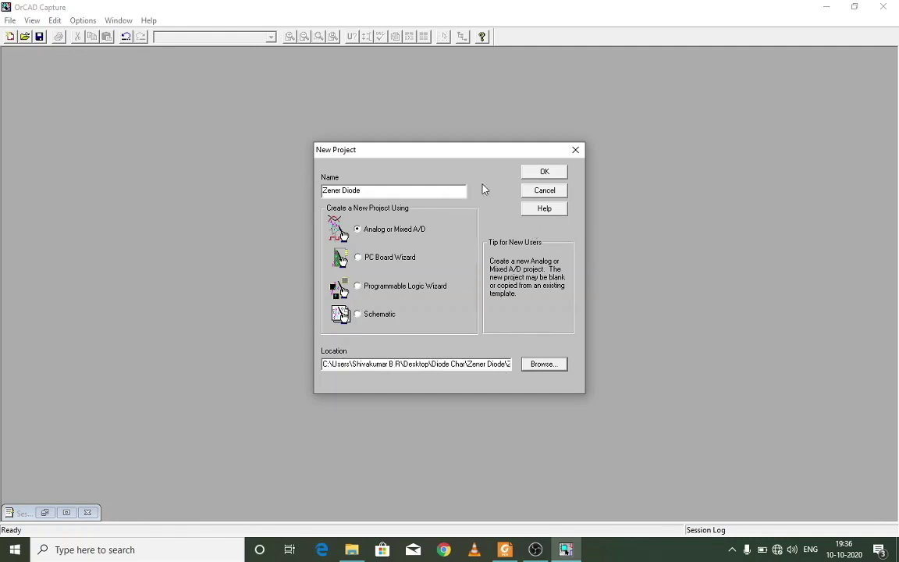
Create the project as a blank PSpice project
{"action": "left_click", "coordinate": [546, 173]}
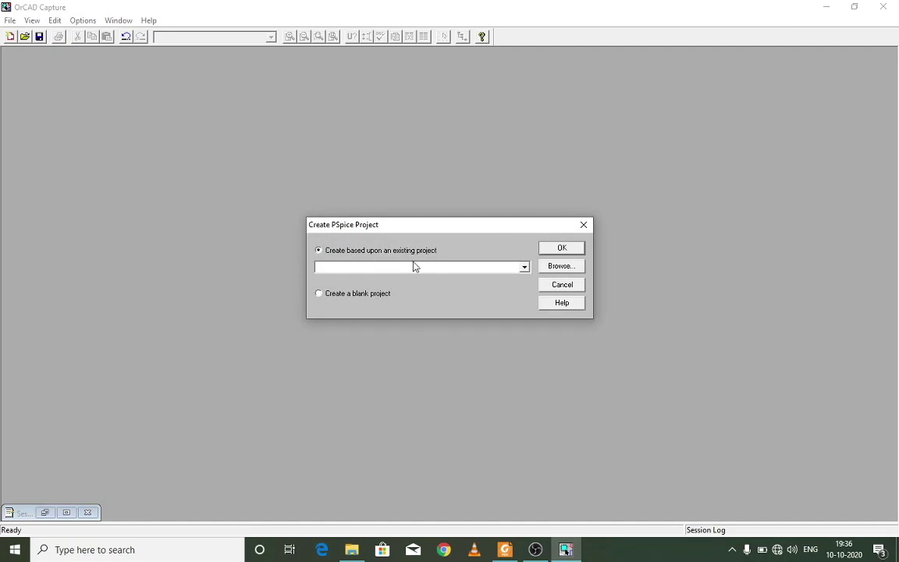
{"action": "left_click", "coordinate": [364, 294]}
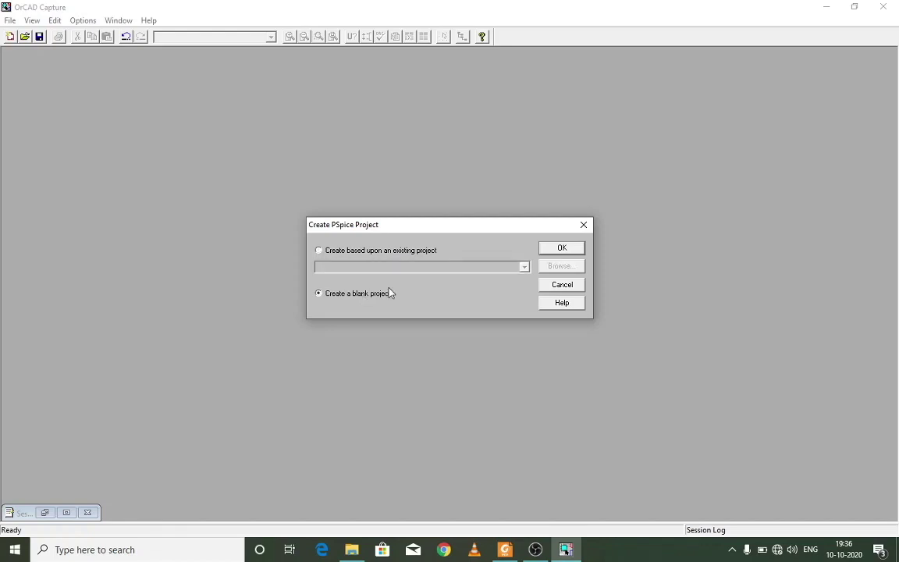
{"action": "left_click", "coordinate": [562, 249]}
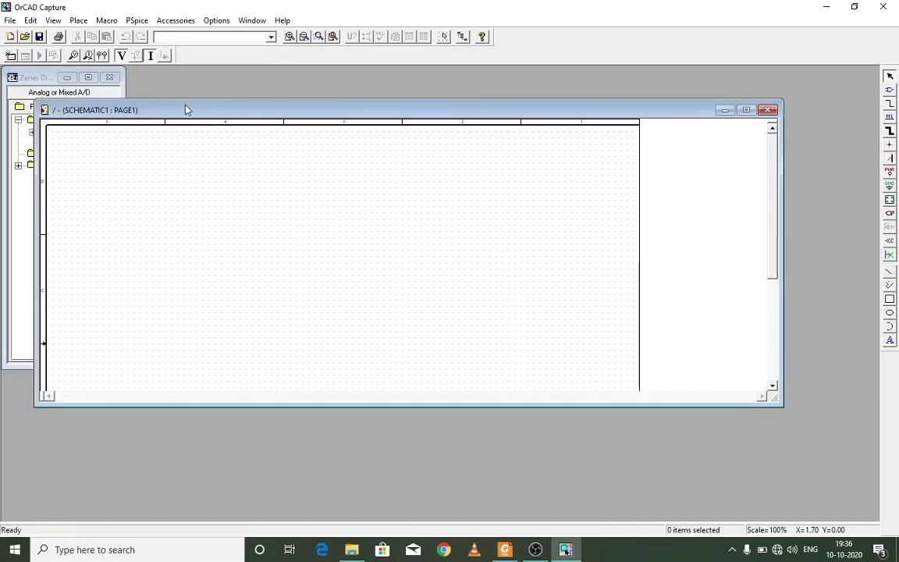
Arrange the schematic page window beside the project window and extend both down to the full workspace height
{"action": "left_click_drag", "start_coordinate": [186, 110], "coordinate": [277, 76]}
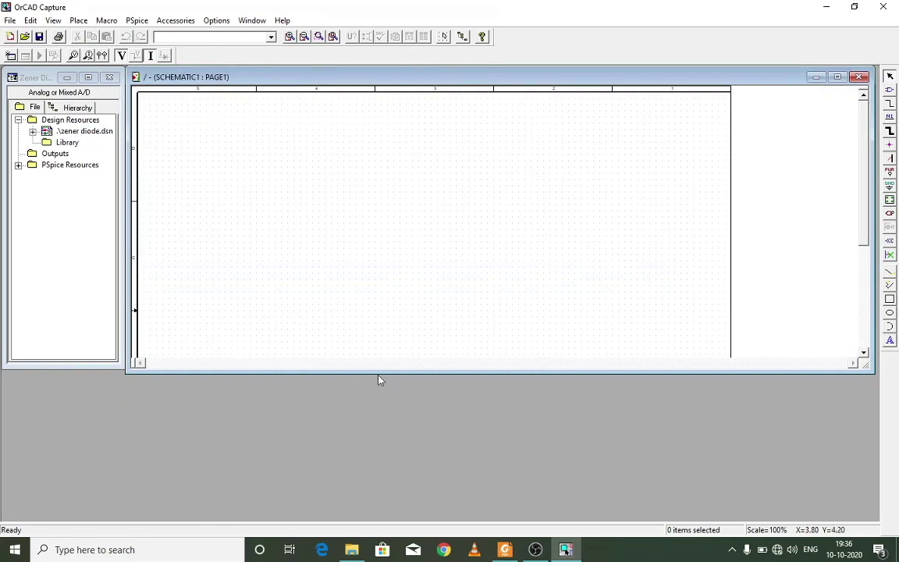
{"action": "left_click_drag", "start_coordinate": [379, 376], "coordinate": [385, 521]}
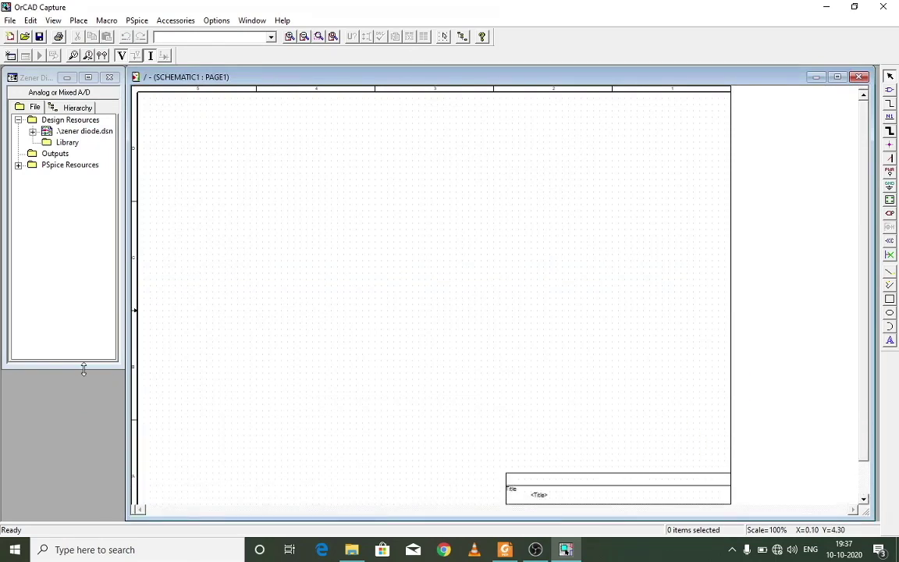
{"action": "left_click_drag", "start_coordinate": [76, 361], "coordinate": [101, 515]}
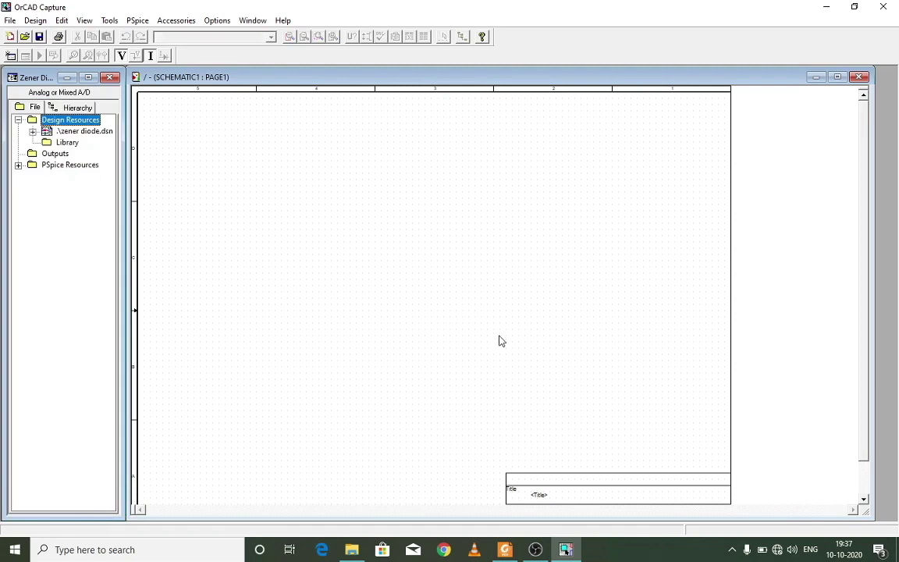
Place one D1N750 Zener diode horizontally in the upper middle of the schematic page
{"action": "left_click", "coordinate": [503, 262]}
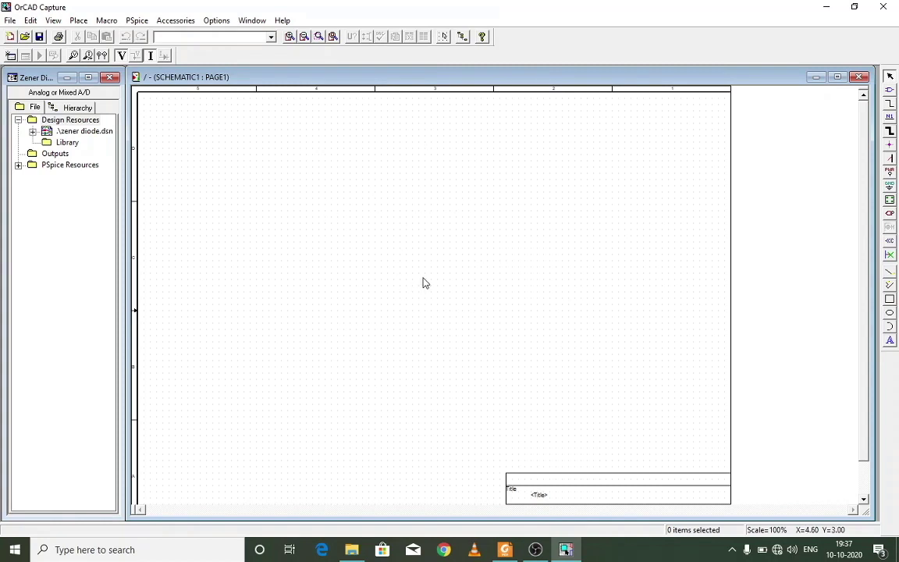
{"action": "left_click", "coordinate": [80, 21]}
{"action": "left_click", "coordinate": [94, 36]}
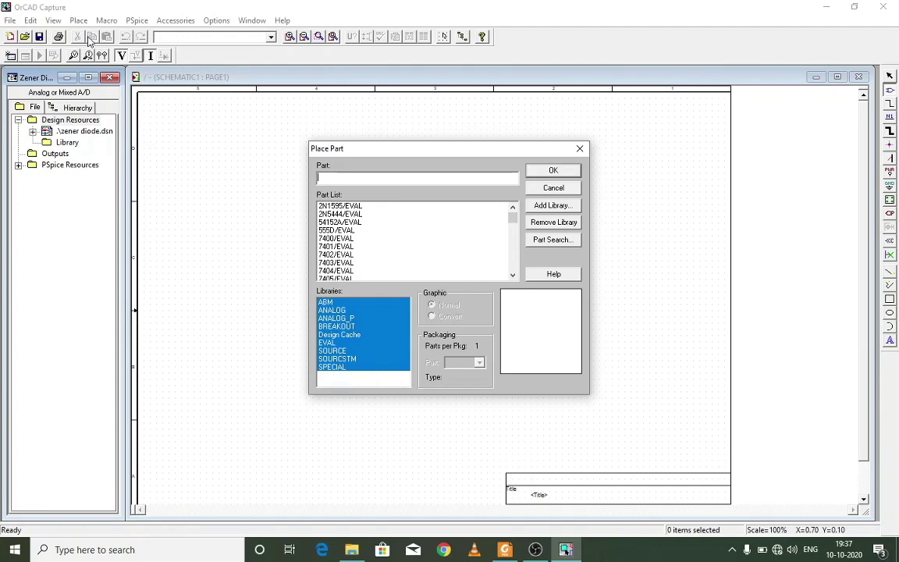
{"action": "type", "text": "D1n"}
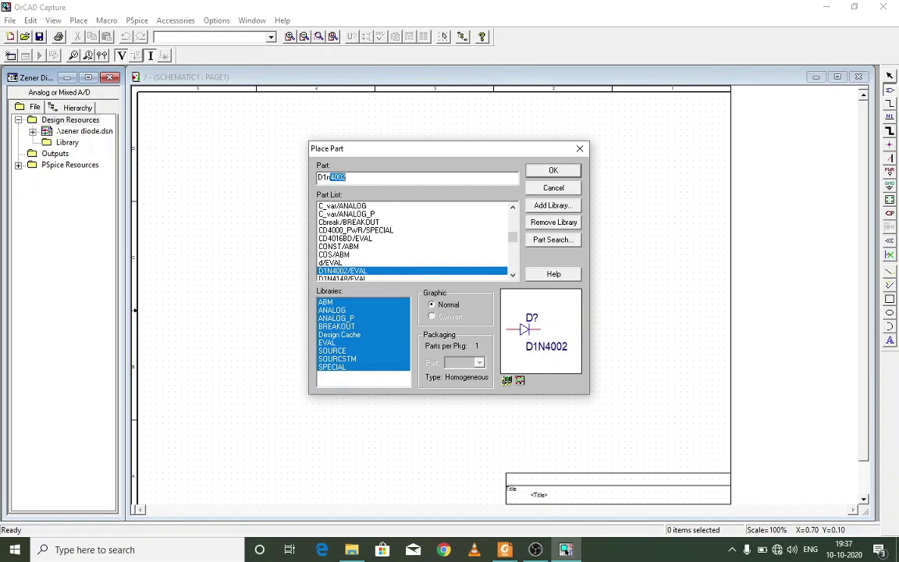
{"action": "type", "text": "750"}
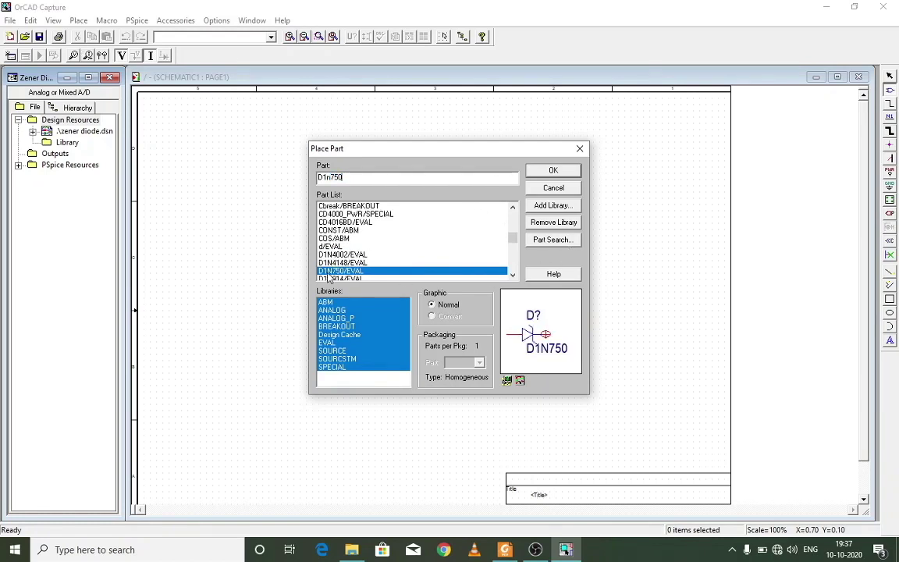
{"action": "key", "text": "Return"}
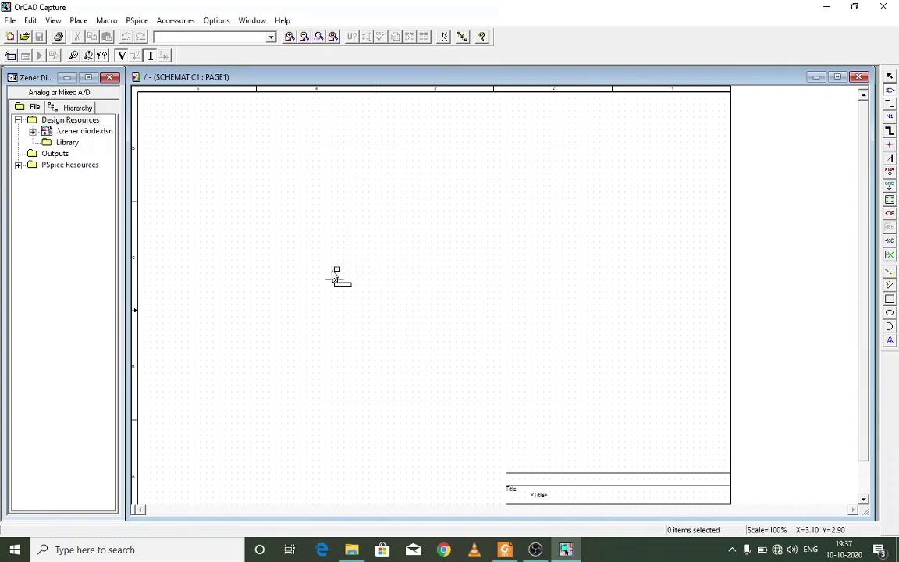
{"action": "left_click", "coordinate": [393, 187]}
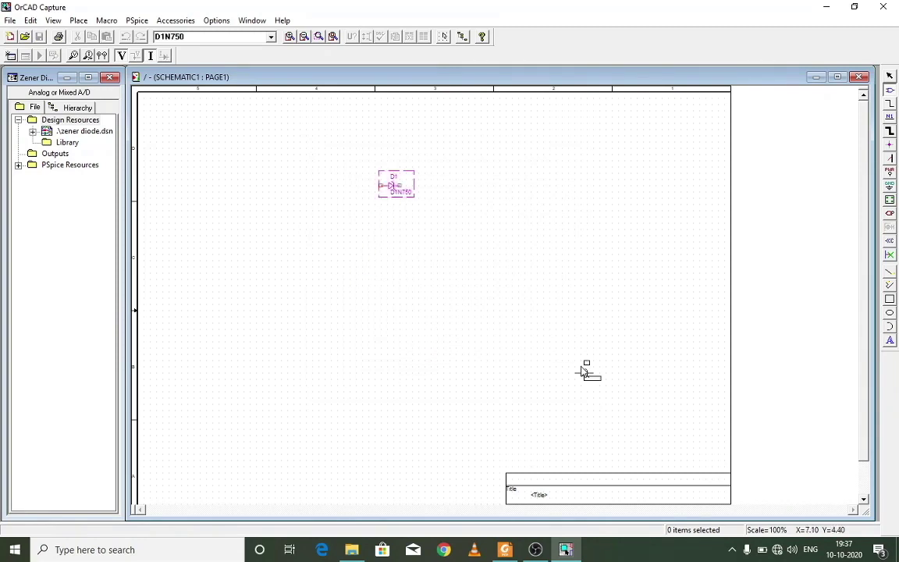
{"action": "key", "text": "Escape"}
Place one VDC source from the SOURCE library below and to the left of the diode
{"action": "left_click", "coordinate": [290, 39]}
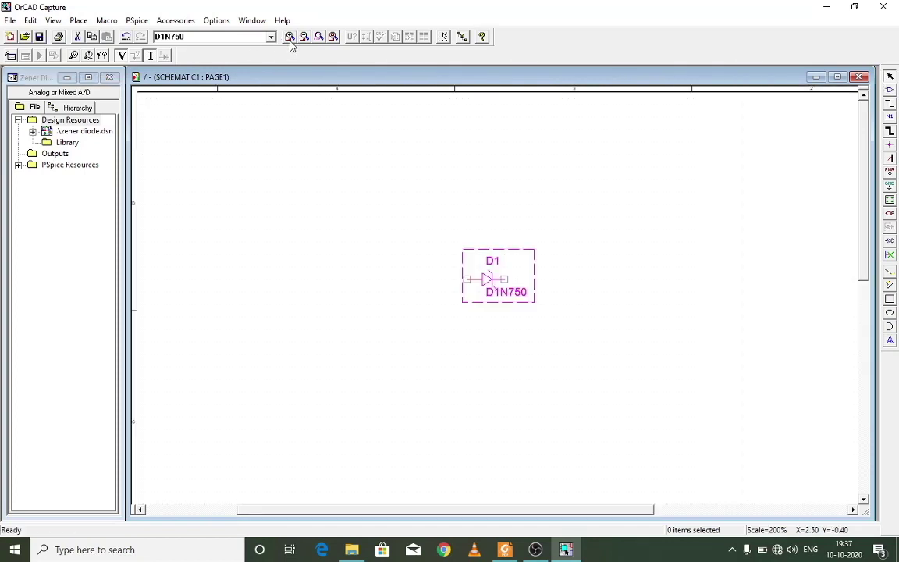
{"action": "scroll", "coordinate": [867, 278], "scroll_direction": "down", "scroll_amount": 2}
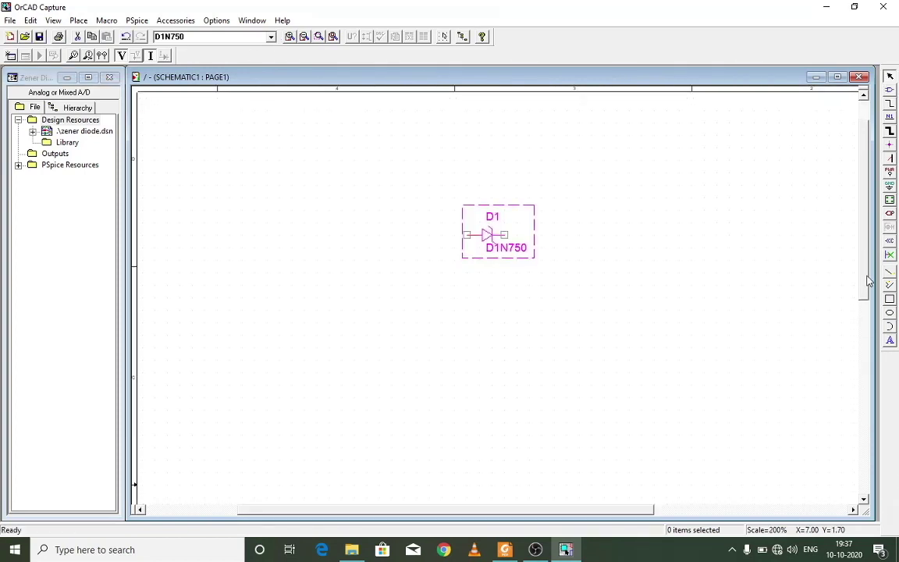
{"action": "mouse_move", "coordinate": [646, 508]}
{"action": "left_mouse_down"}
{"action": "mouse_move", "coordinate": [702, 509]}
{"action": "mouse_move", "coordinate": [659, 508]}
{"action": "left_mouse_up"}
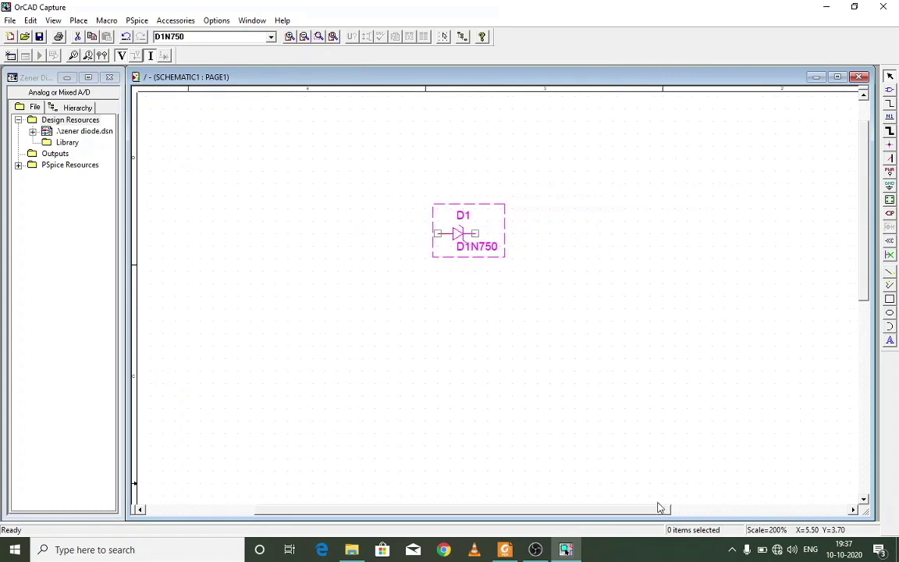
{"action": "left_click", "coordinate": [670, 338]}
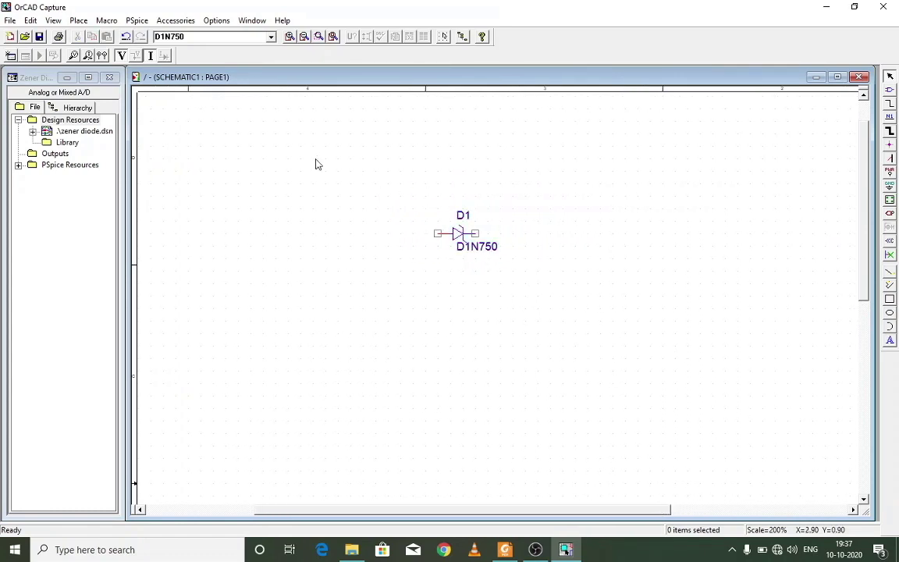
{"action": "key", "text": "p"}
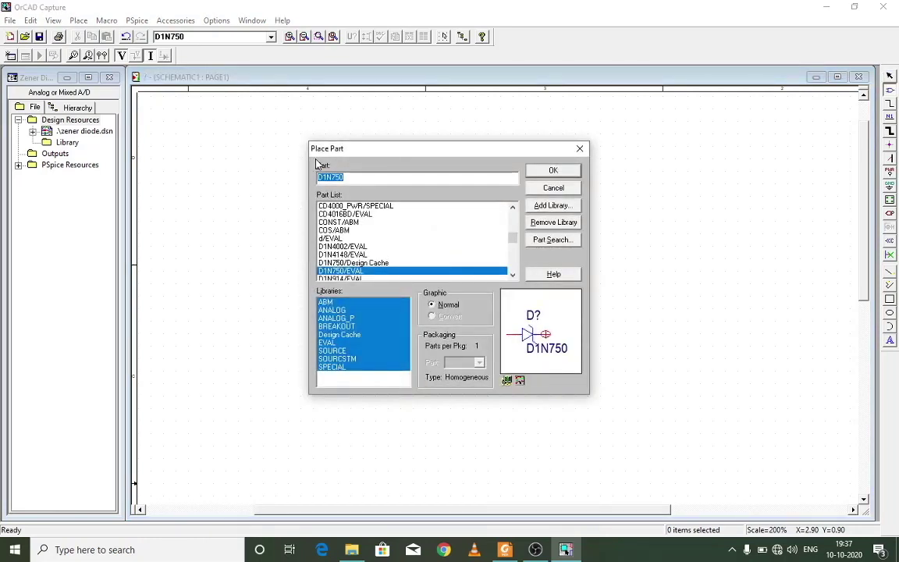
{"action": "type", "text": "vdc"}
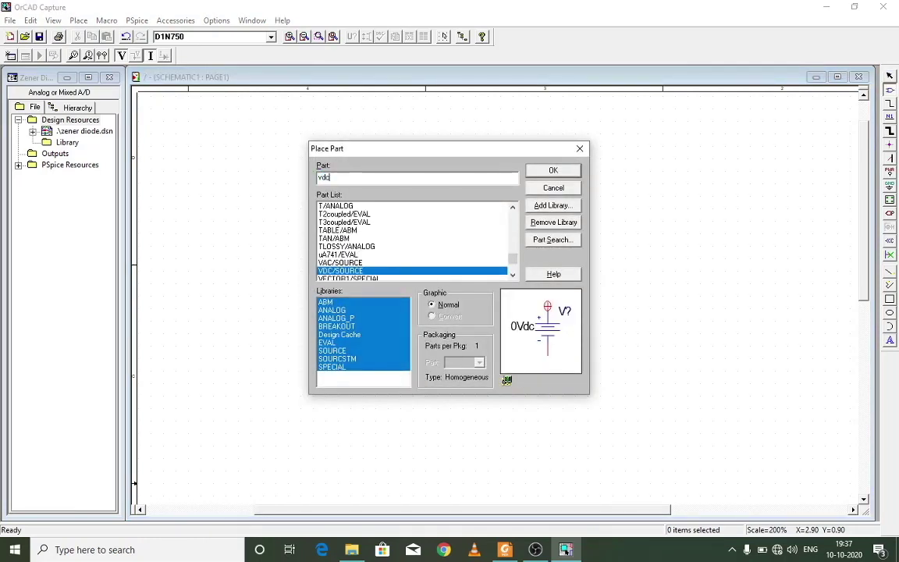
{"action": "double_click", "coordinate": [384, 270]}
{"action": "left_click", "coordinate": [385, 269]}
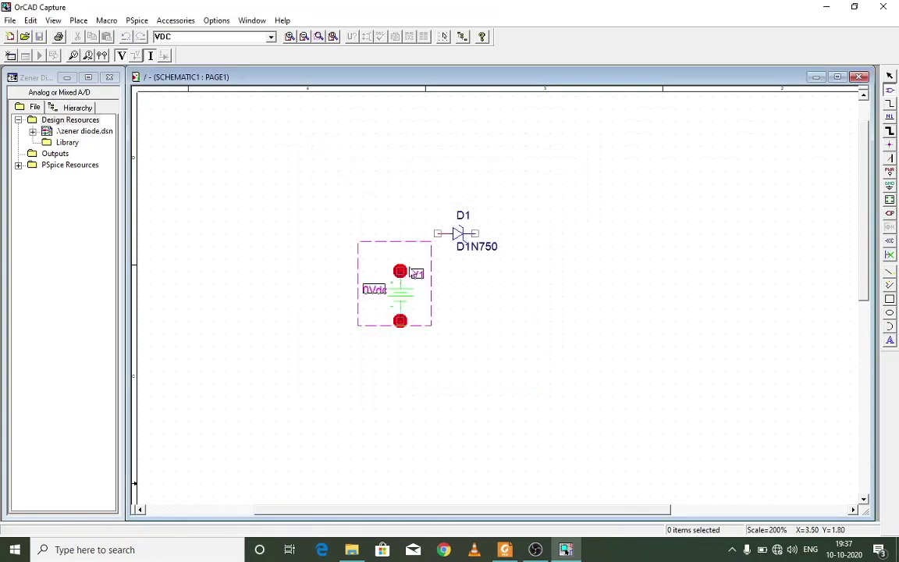
{"action": "key", "text": "Escape"}
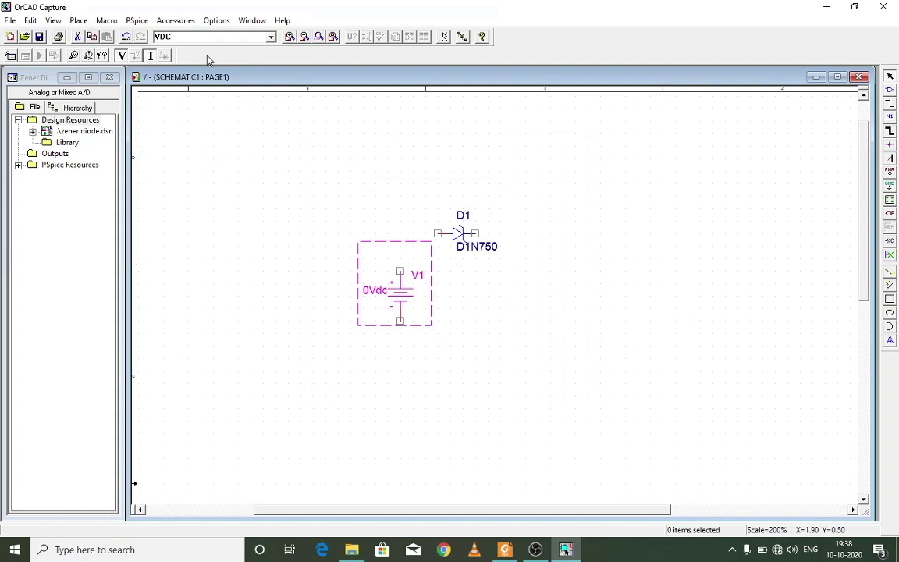
Place one resistor R from the ANALOG library, rotated vertical, below and to the right of the diode, level with the source
{"action": "type", "text": "p"}
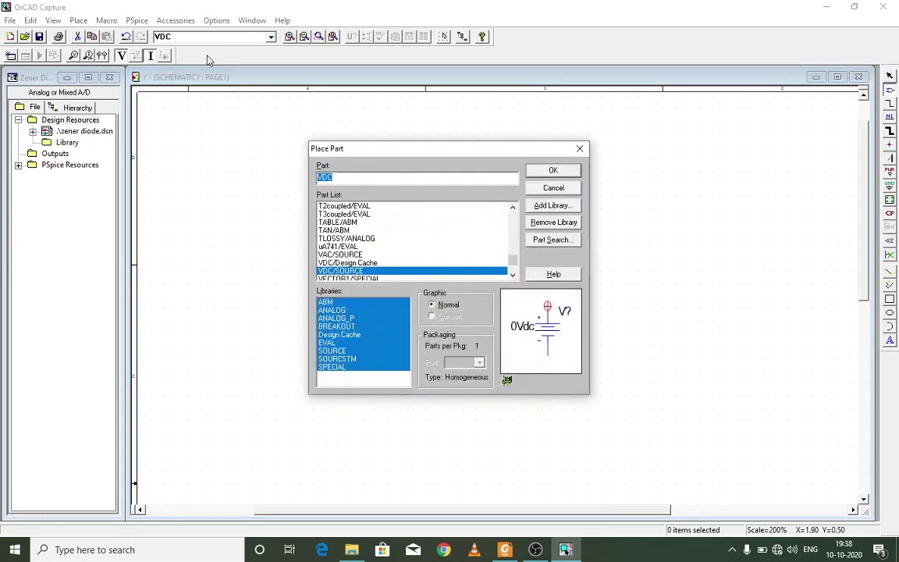
{"action": "type", "text": "r"}
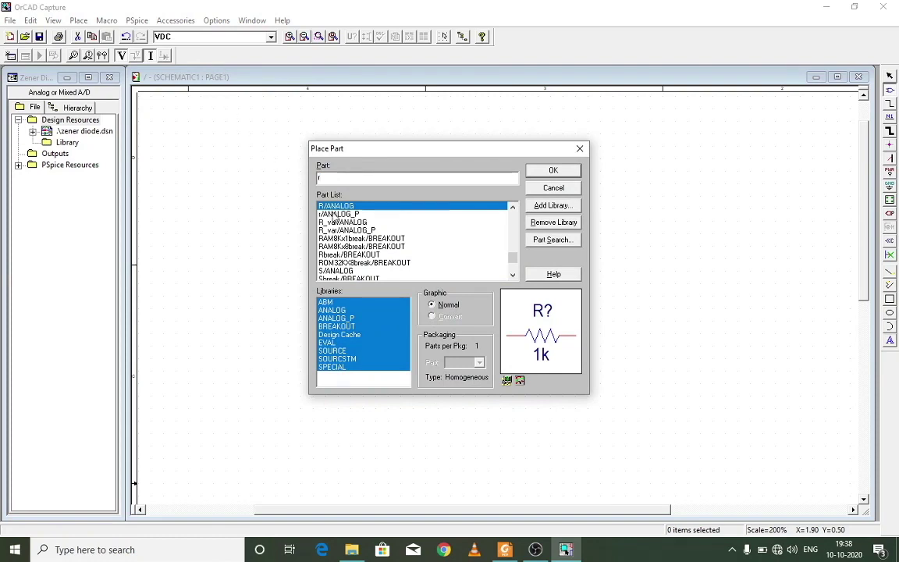
{"action": "key", "text": "Return"}
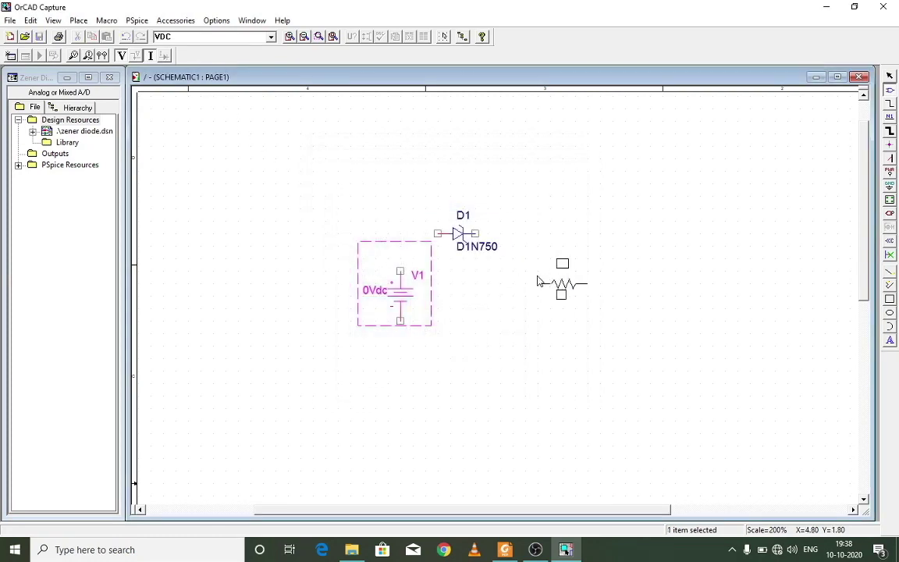
{"action": "key", "text": "r"}
{"action": "left_click", "coordinate": [515, 285]}
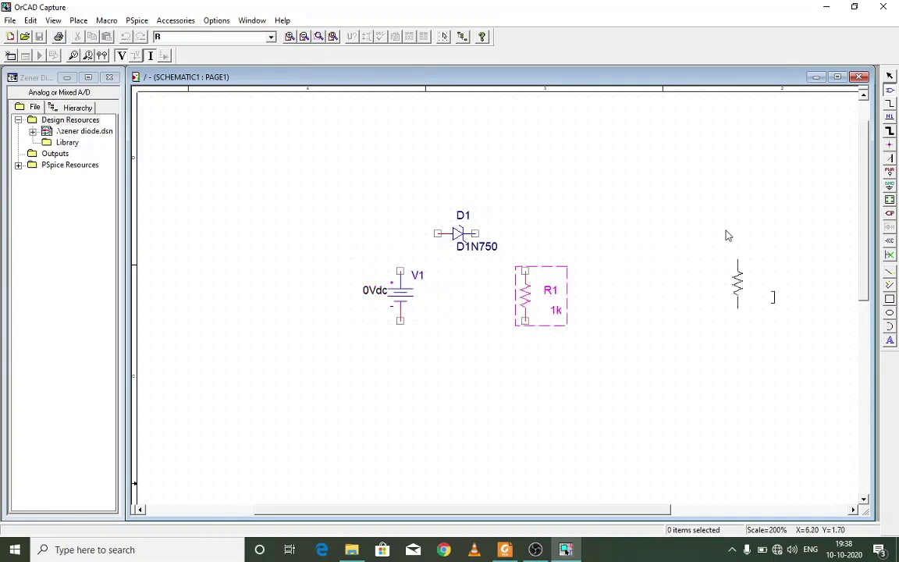
{"action": "key", "text": "Escape"}
{"action": "left_click", "coordinate": [689, 284]}
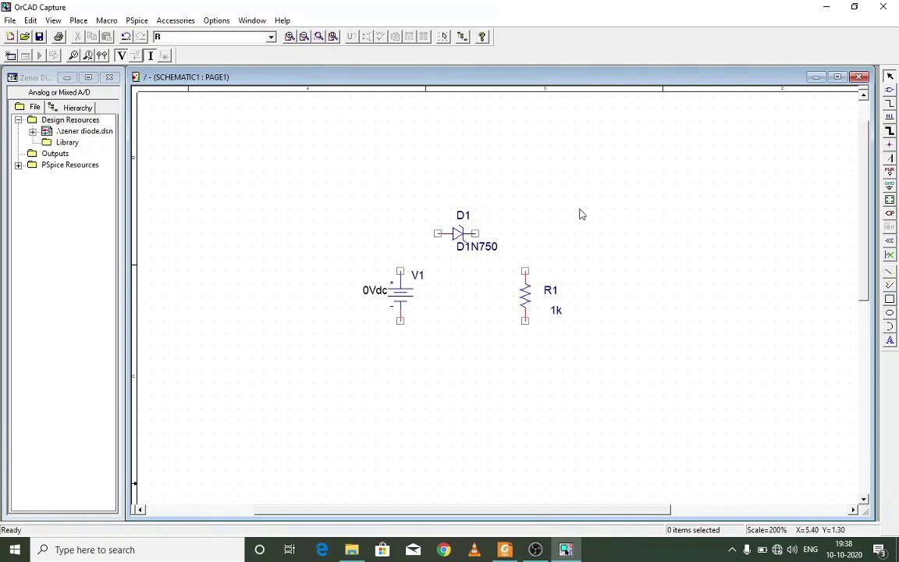
Wire the diode's anode to the source's positive terminal and its cathode to the resistor's upper pin
{"action": "key", "text": "w"}
{"action": "key", "text": "w"}
{"action": "left_click", "coordinate": [437, 232]}
{"action": "left_click", "coordinate": [399, 271]}
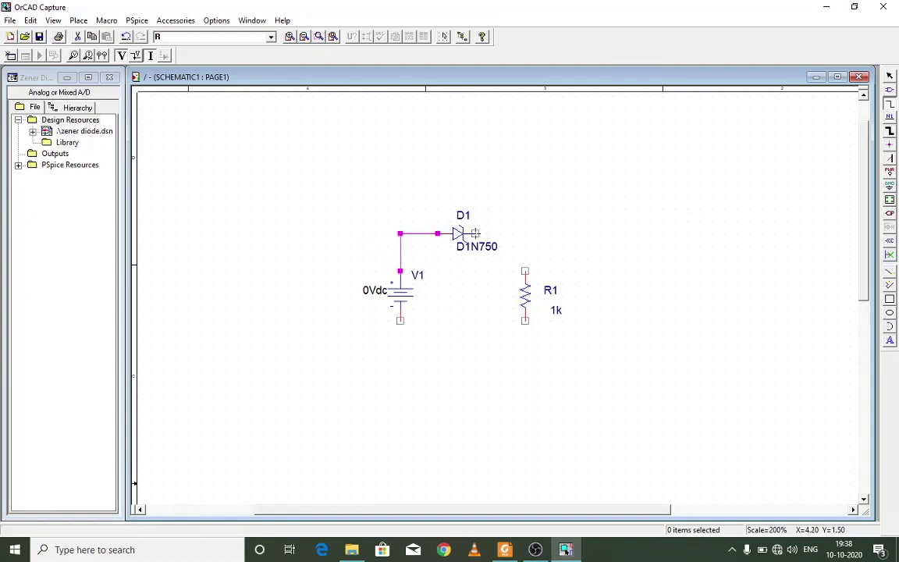
{"action": "left_click", "coordinate": [474, 233]}
{"action": "left_click", "coordinate": [524, 271]}
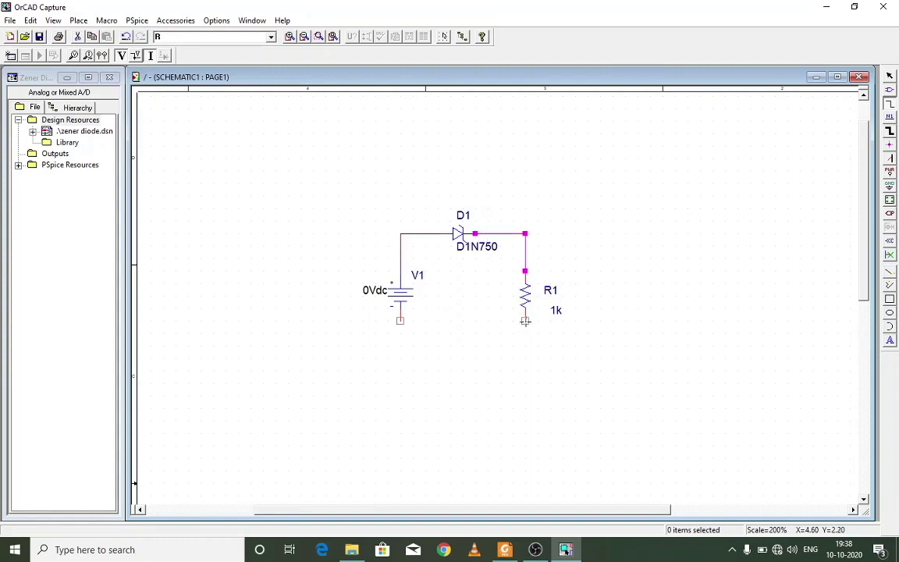
Wire the resistor's lower pin along a bottom run to the source's negative terminal, closing the loop
{"action": "left_click", "coordinate": [525, 320]}
{"action": "left_click", "coordinate": [525, 345]}
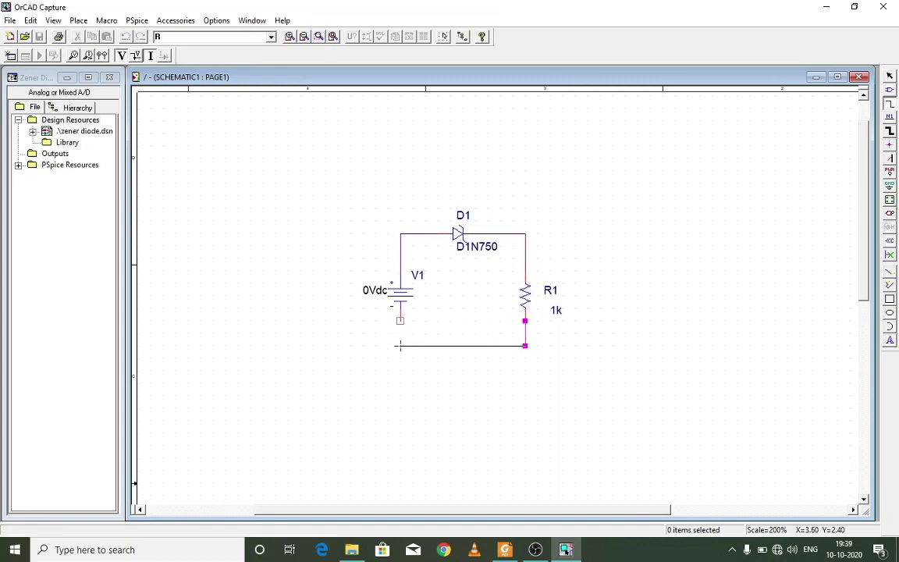
{"action": "left_click", "coordinate": [399, 319]}
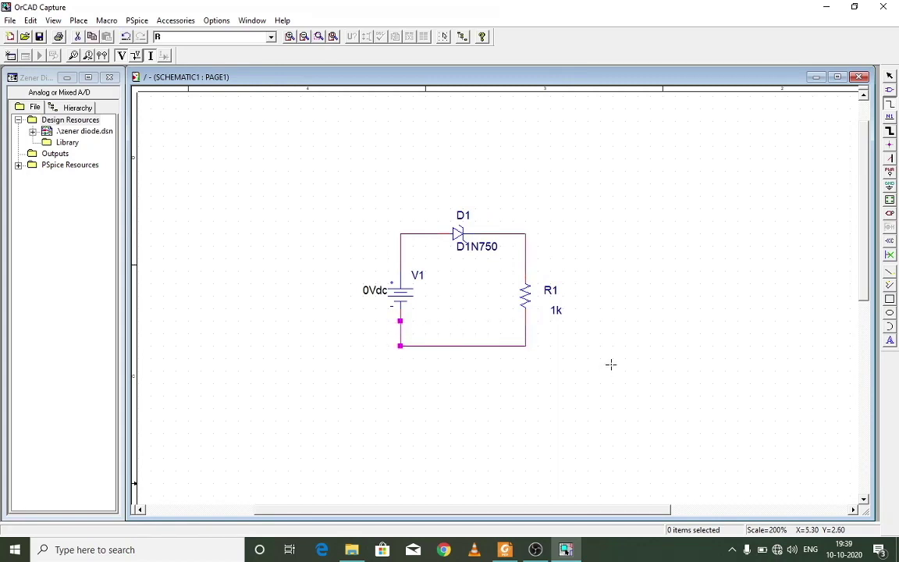
{"action": "key", "text": "Escape"}
{"action": "left_click", "coordinate": [613, 370]}
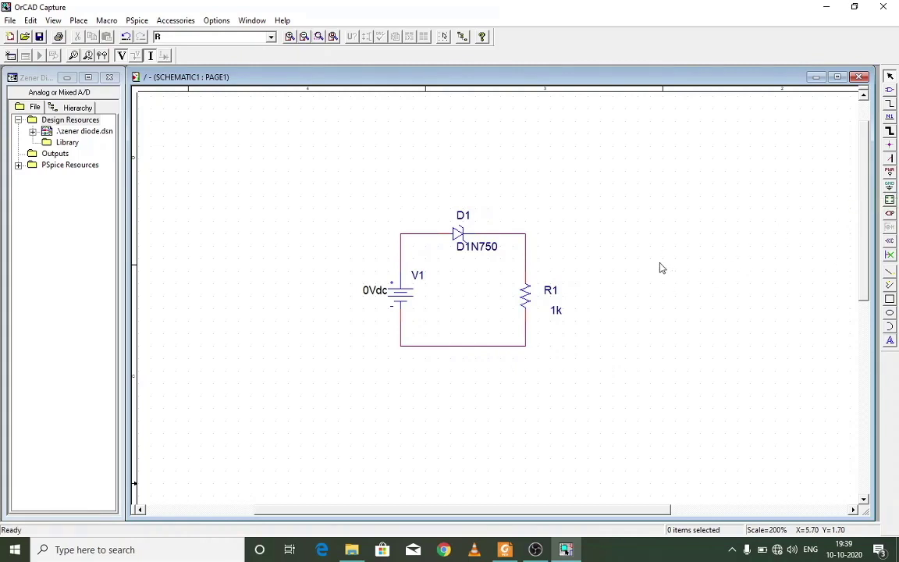
Place the 0/SOURCE ground symbol below the circuit's bottom wire and connect it to that wire
{"action": "key", "text": "g"}
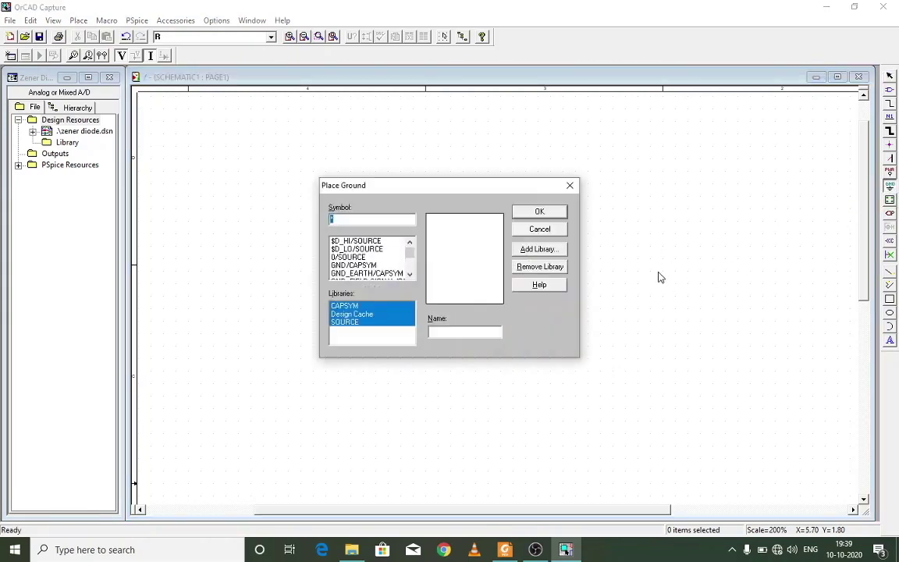
{"action": "double_click", "coordinate": [361, 258]}
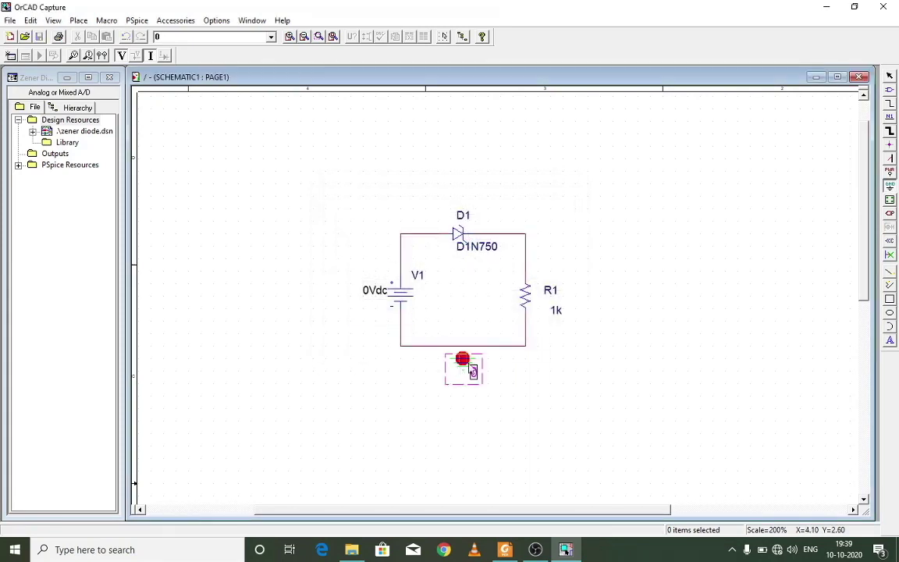
{"action": "left_click", "coordinate": [462, 359]}
{"action": "key", "text": "Escape"}
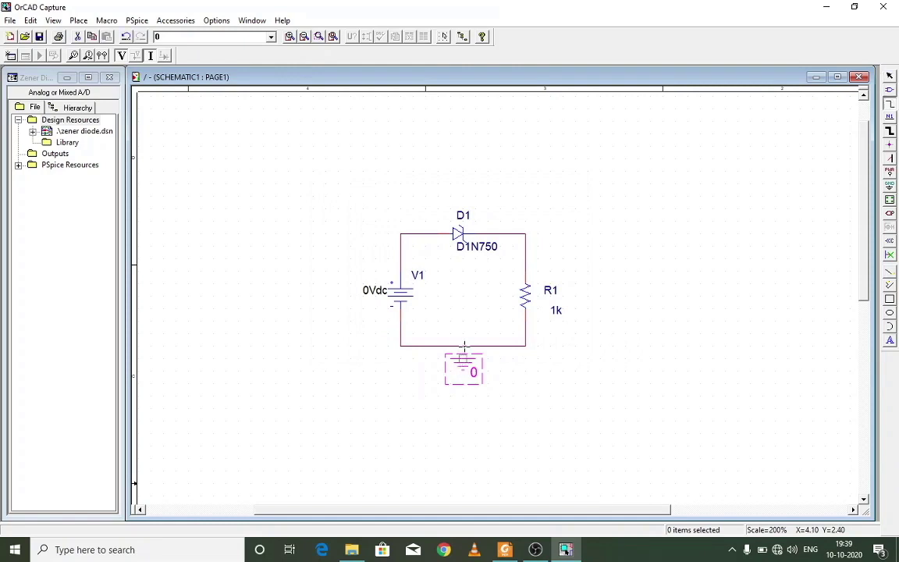
{"action": "left_click_drag", "start_coordinate": [461, 357], "coordinate": [463, 359]}
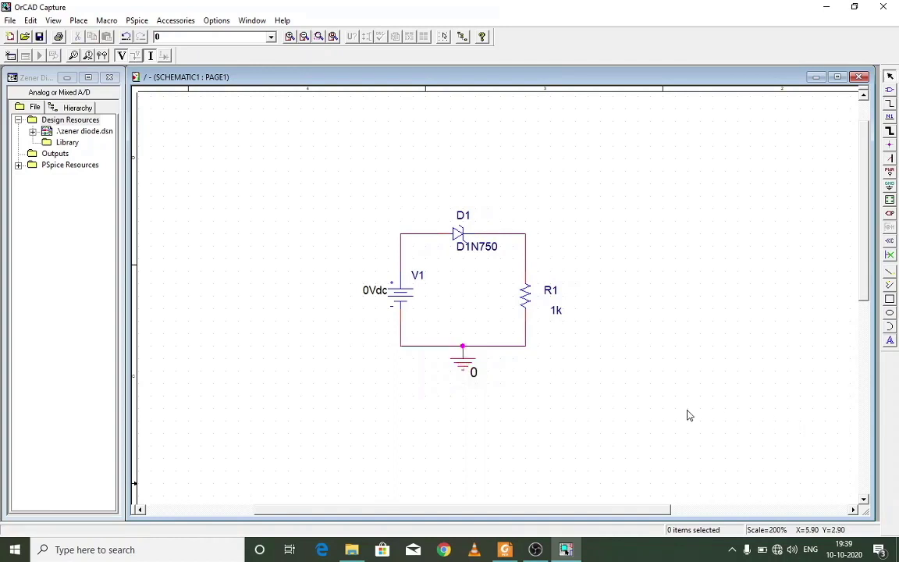
Set the DC source V1's value to 5Vdc and shift the value label slightly left, clear of the source symbol
{"action": "double_click", "coordinate": [376, 291]}
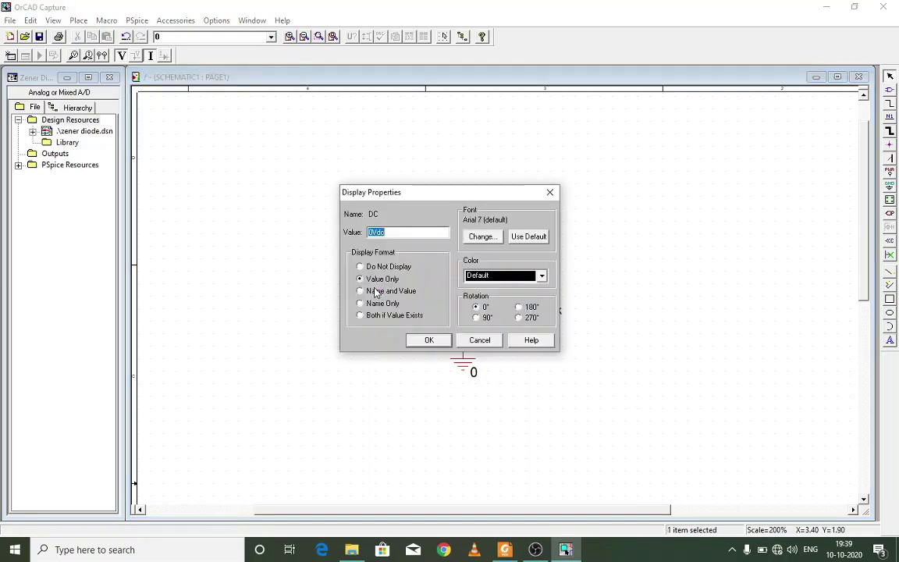
{"action": "key", "text": "Left"}
{"action": "key", "text": "Left"}
{"action": "key", "text": "BackSpace"}
{"action": "type", "text": "5"}
{"action": "left_click", "coordinate": [429, 340]}
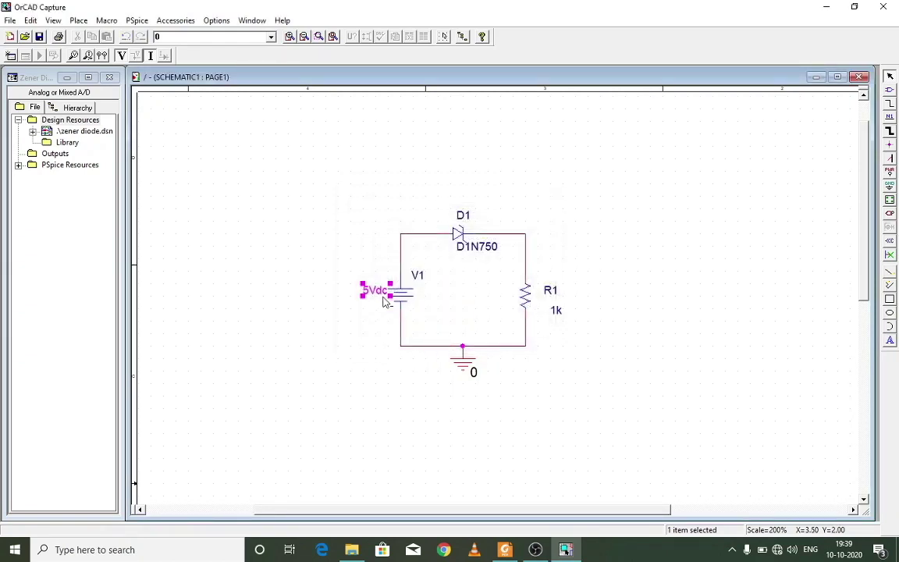
{"action": "left_click_drag", "start_coordinate": [384, 302], "coordinate": [372, 302]}
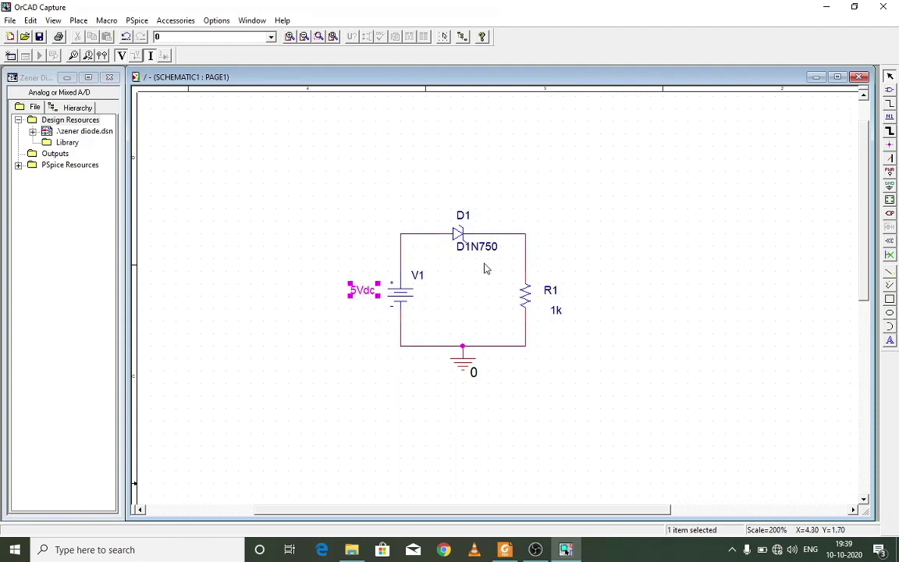
{"action": "left_click", "coordinate": [422, 290]}
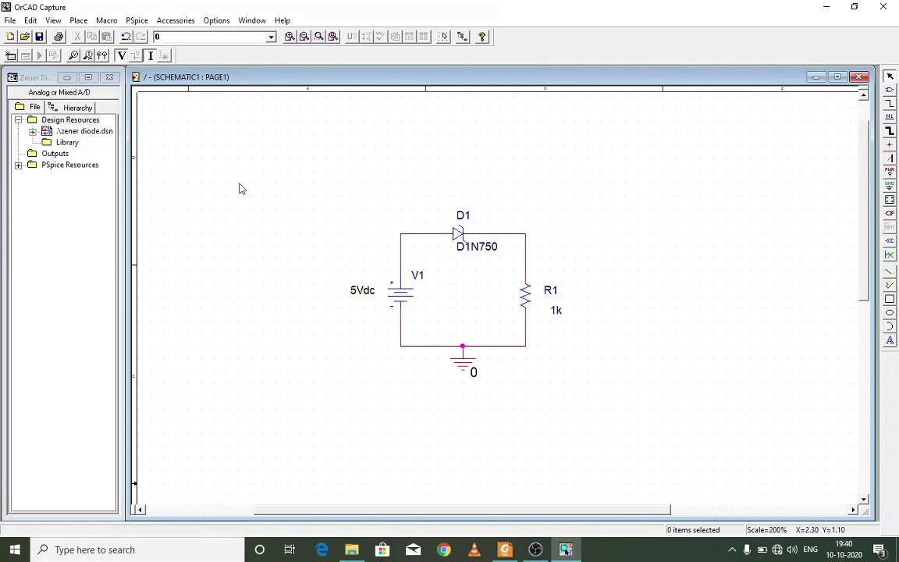
Create a new simulation profile named "zener simulation profile", inheriting from none
{"action": "left_click", "coordinate": [136, 22]}
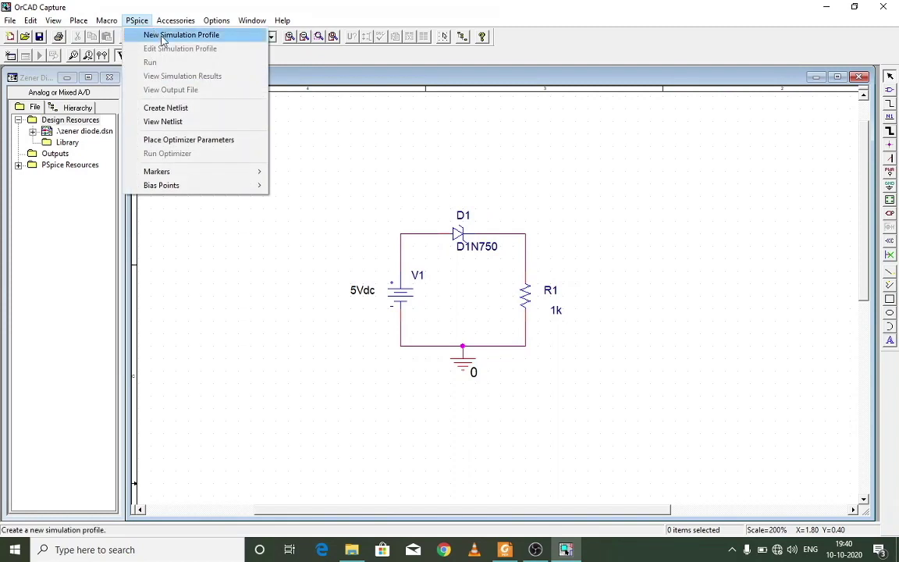
{"action": "left_click", "coordinate": [163, 37]}
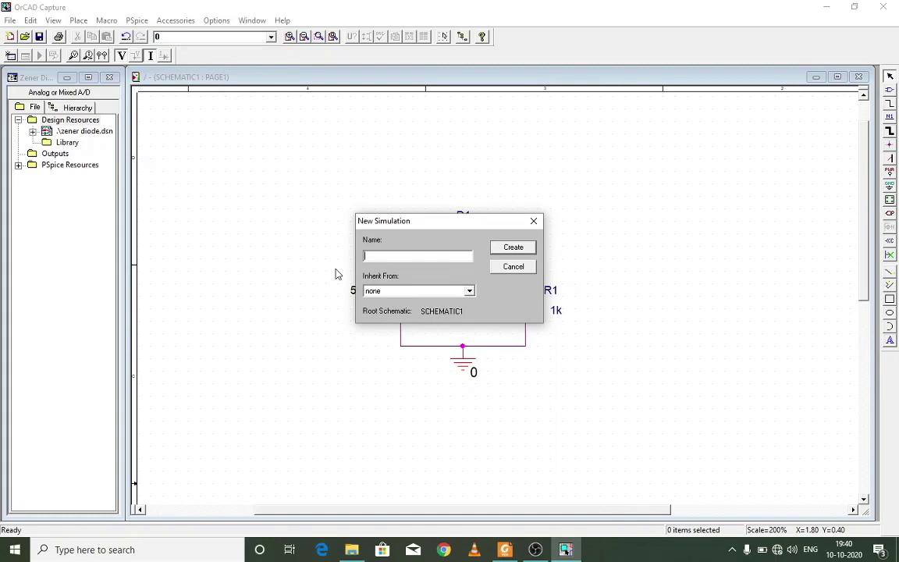
{"action": "type", "text": "zener simulation profile"}
{"action": "left_click", "coordinate": [443, 297]}
{"action": "left_click", "coordinate": [437, 301]}
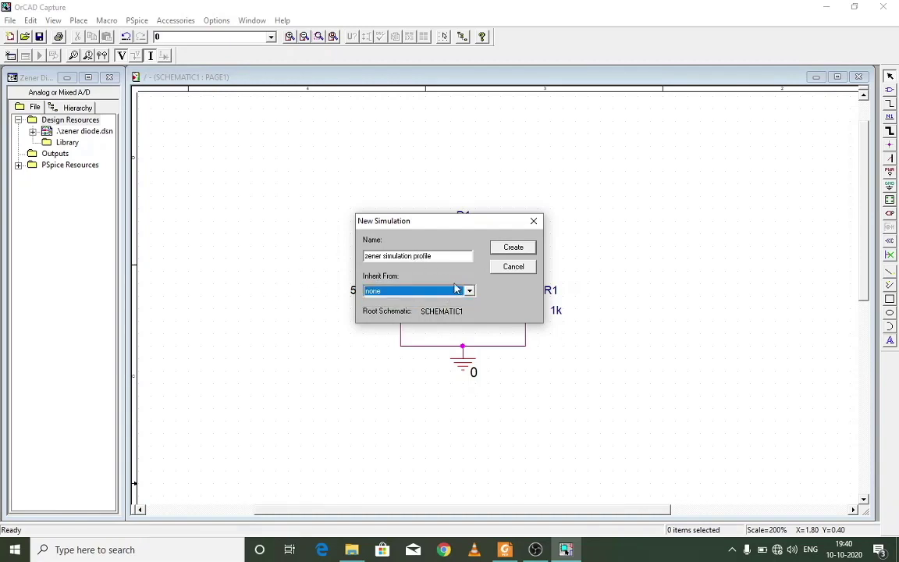
{"action": "left_click", "coordinate": [512, 247]}
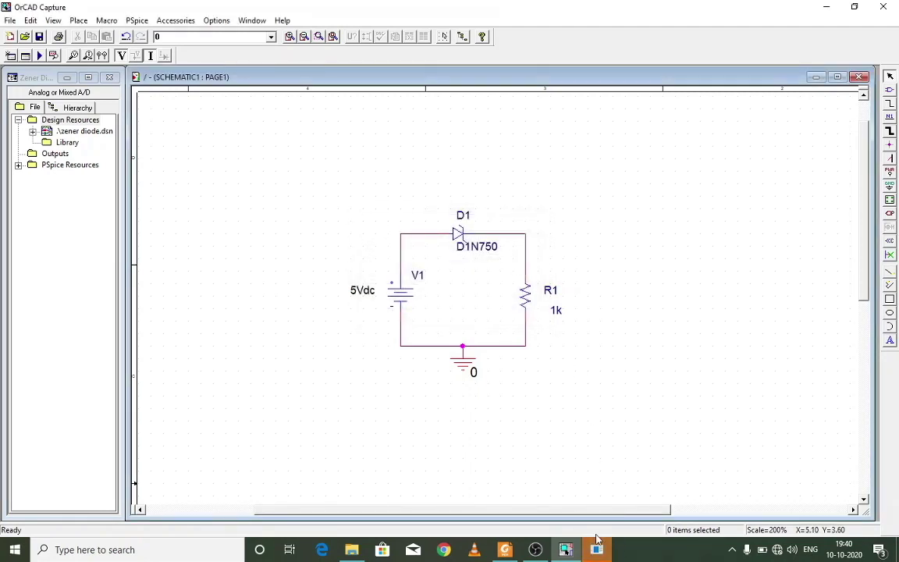
Bring up the new profile's simulation settings and set the analysis type to DC Sweep
{"action": "mouse_move", "coordinate": [597, 552]}
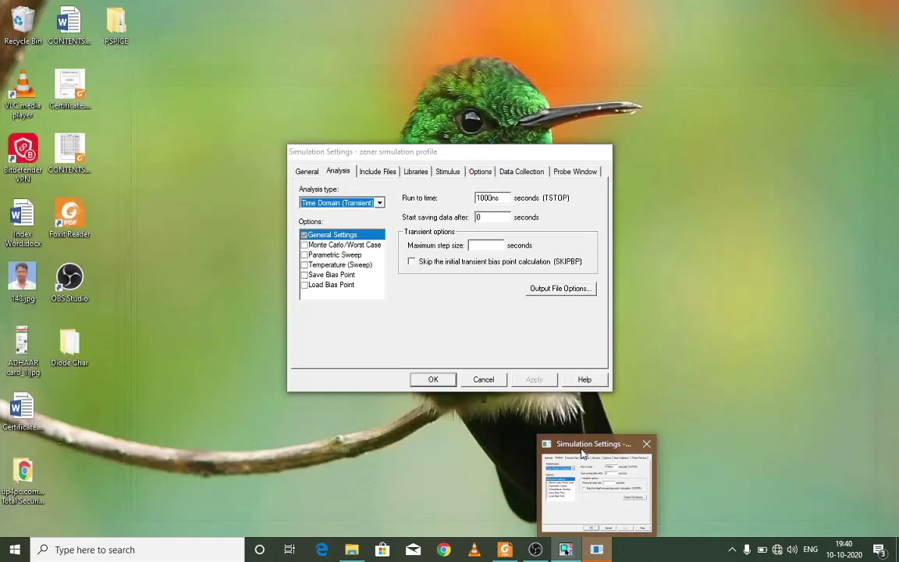
{"action": "left_click", "coordinate": [582, 452]}
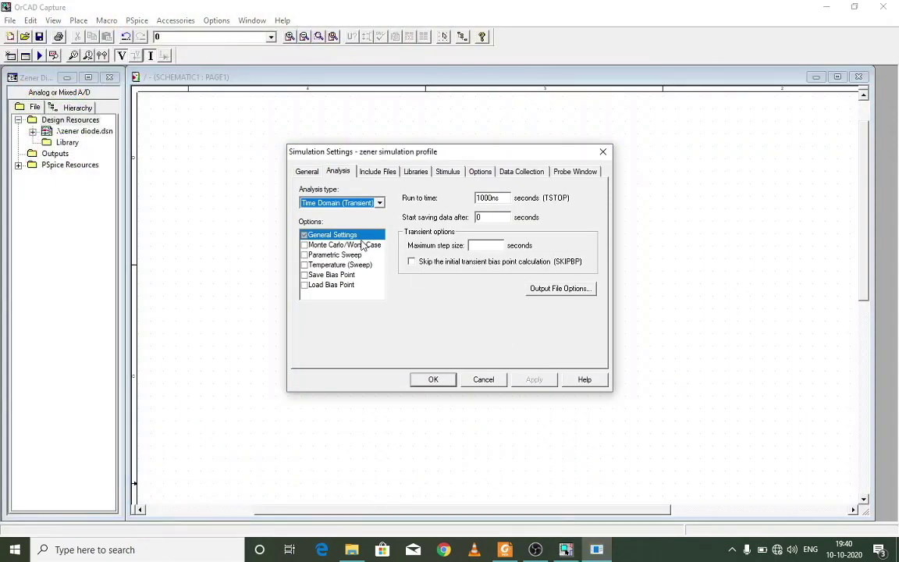
{"action": "left_click", "coordinate": [364, 204]}
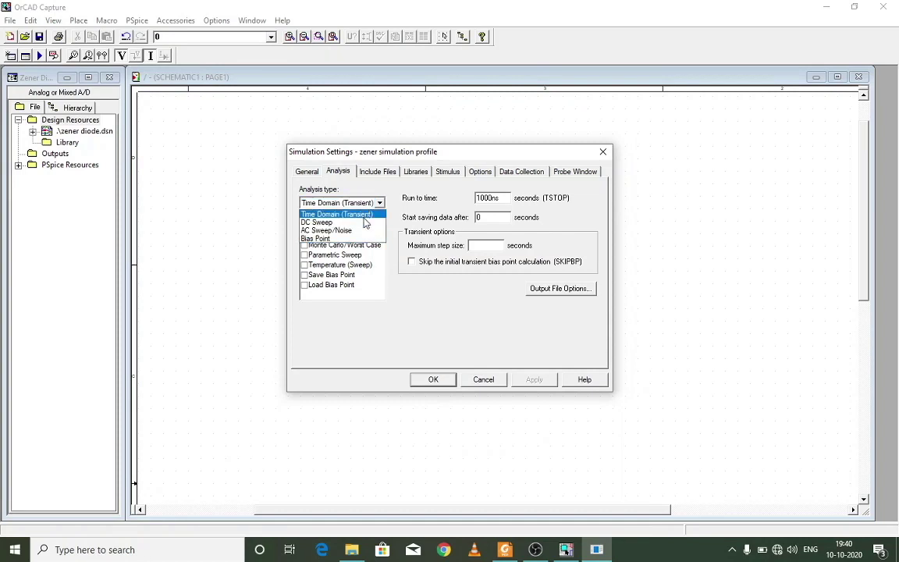
{"action": "left_click", "coordinate": [365, 220]}
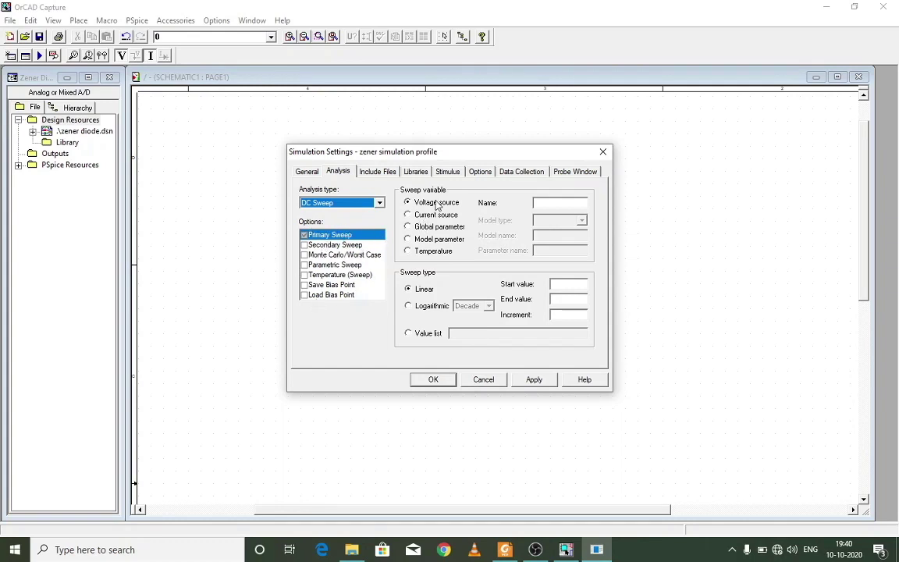
Configure a linear sweep of voltage source V1 from 0 to 5 with an increment of 0.1, and apply the settings
{"action": "key", "text": "Tab"}
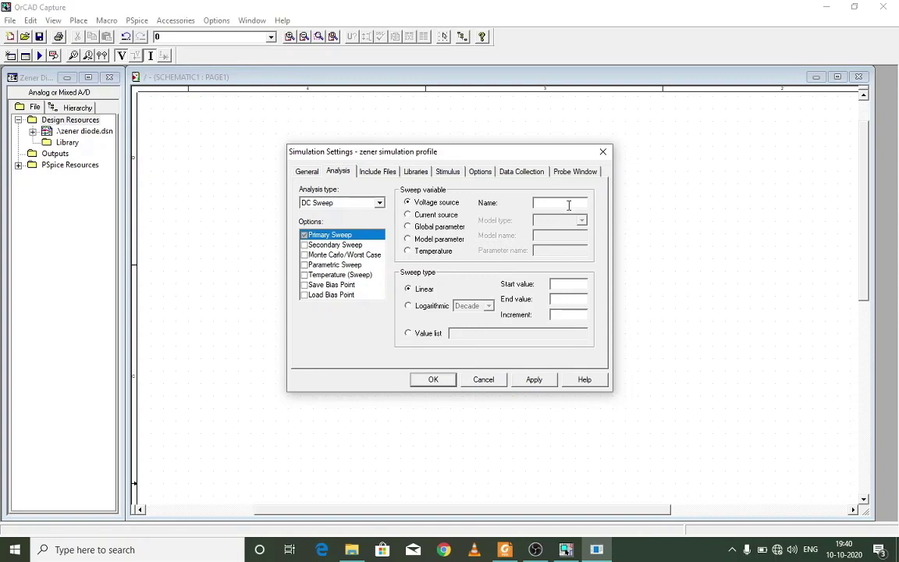
{"action": "left_click_drag", "start_coordinate": [490, 156], "coordinate": [741, 170]}
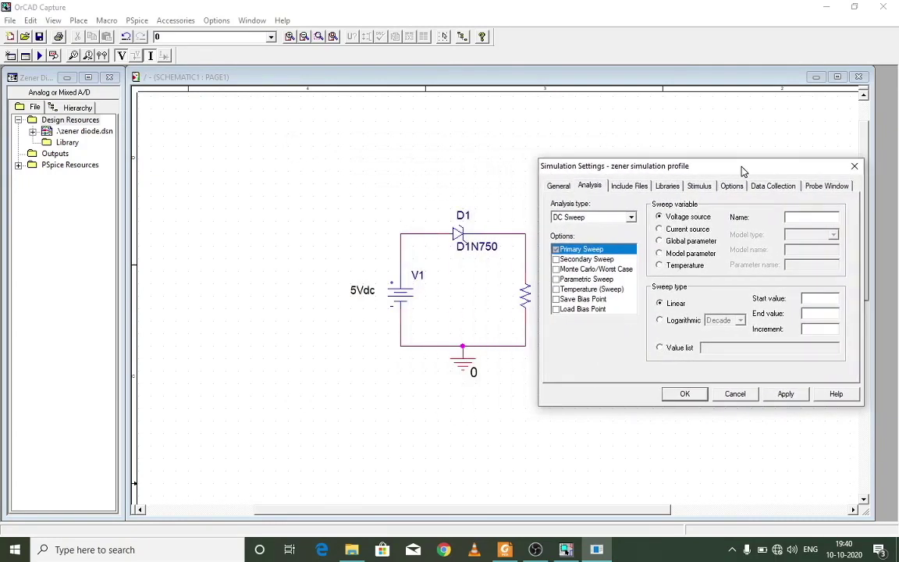
{"action": "left_click", "coordinate": [803, 217]}
{"action": "type", "text": "V1"}
{"action": "left_click", "coordinate": [830, 297]}
{"action": "type", "text": "0"}
{"action": "left_click", "coordinate": [811, 314]}
{"action": "type", "text": "50"}
{"action": "left_click", "coordinate": [782, 394]}
{"action": "left_click", "coordinate": [683, 393]}
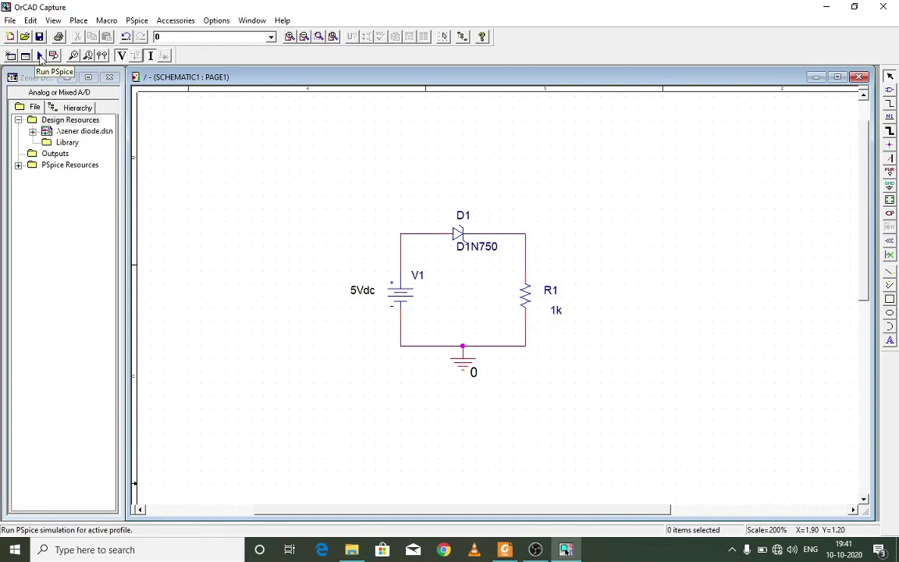
Run the PSpice simulation of the zener profile and switch to the PSpice A/D results window
{"action": "left_click", "coordinate": [137, 20]}
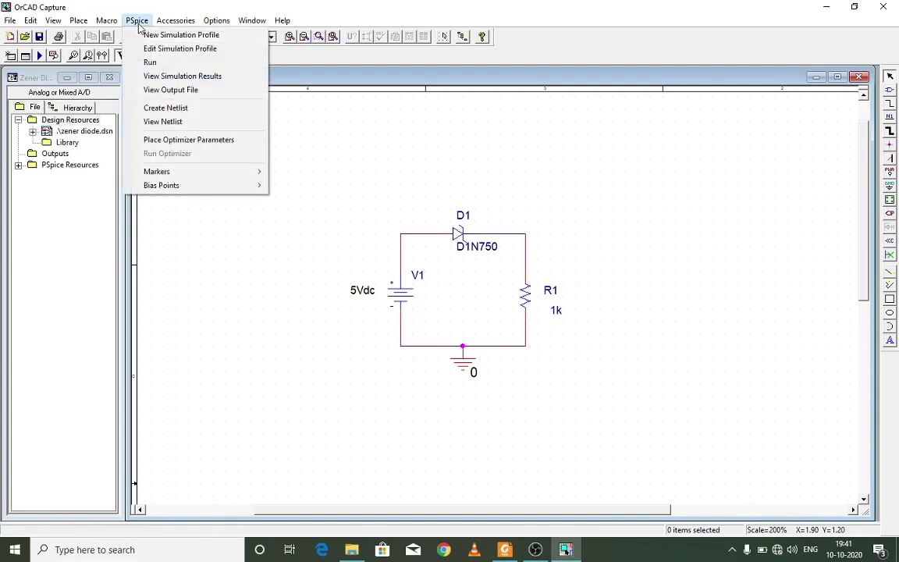
{"action": "left_click", "coordinate": [153, 62]}
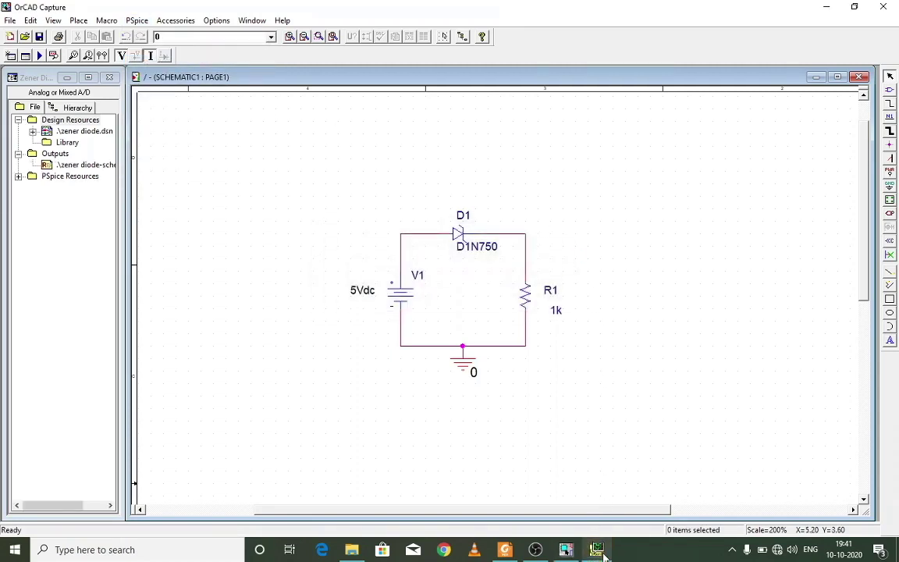
{"action": "mouse_move", "coordinate": [603, 555]}
{"action": "left_click", "coordinate": [577, 488]}
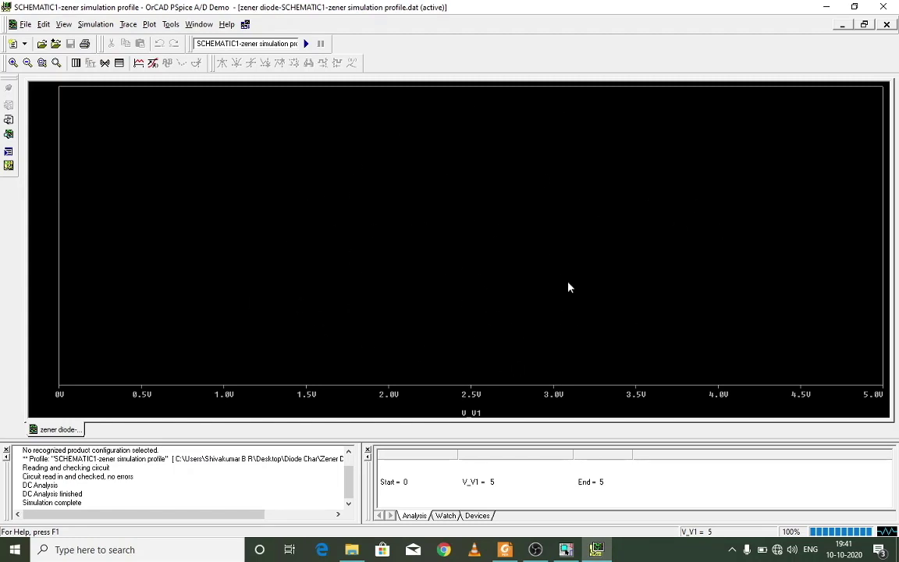
Return to the schematic in OrCAD Capture, place a current marker on diode D1's anode pin, and rerun the simulation
{"action": "left_click", "coordinate": [567, 550]}
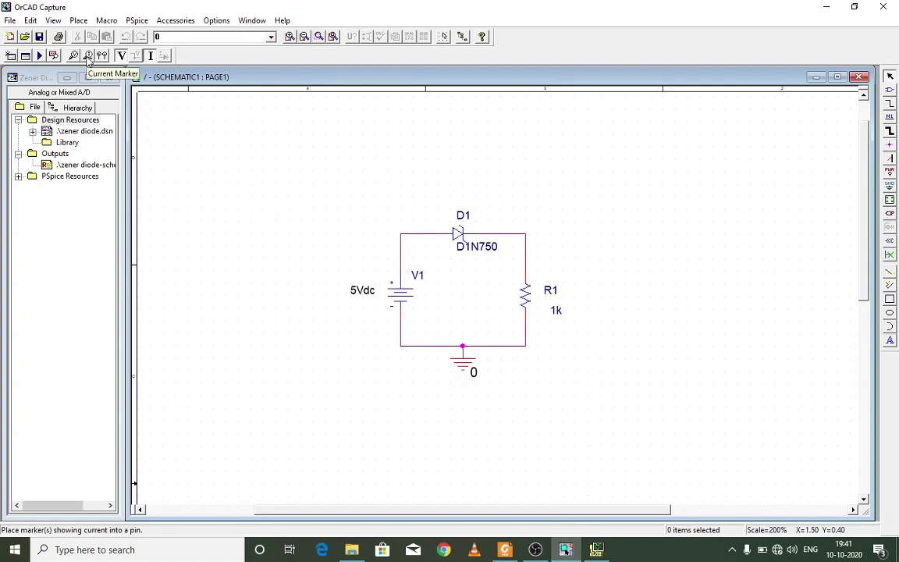
{"action": "left_click", "coordinate": [88, 57]}
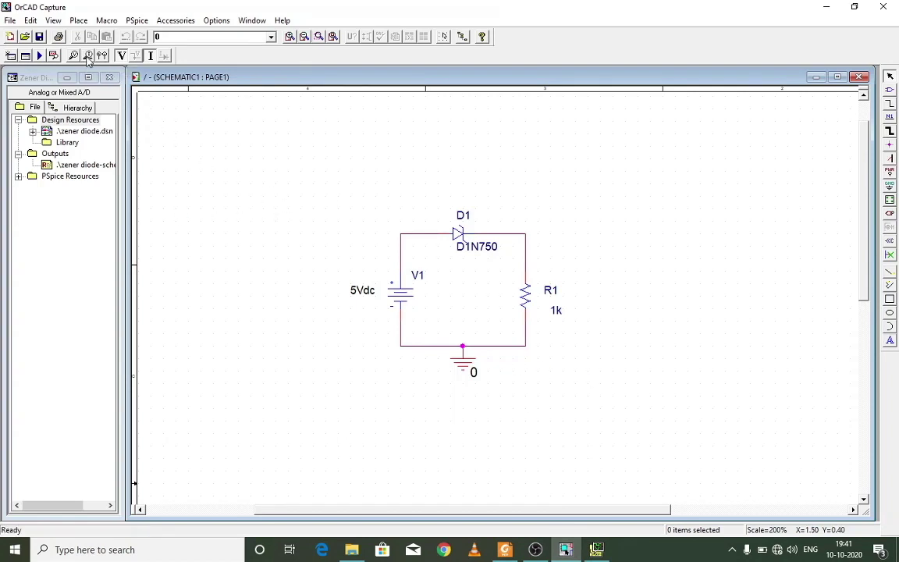
{"action": "left_click", "coordinate": [442, 238]}
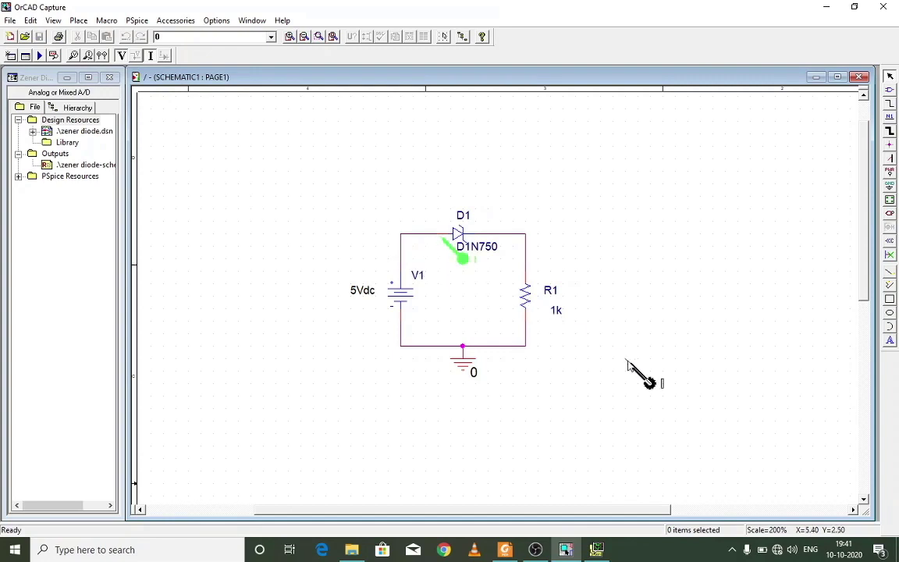
{"action": "left_click", "coordinate": [39, 56]}
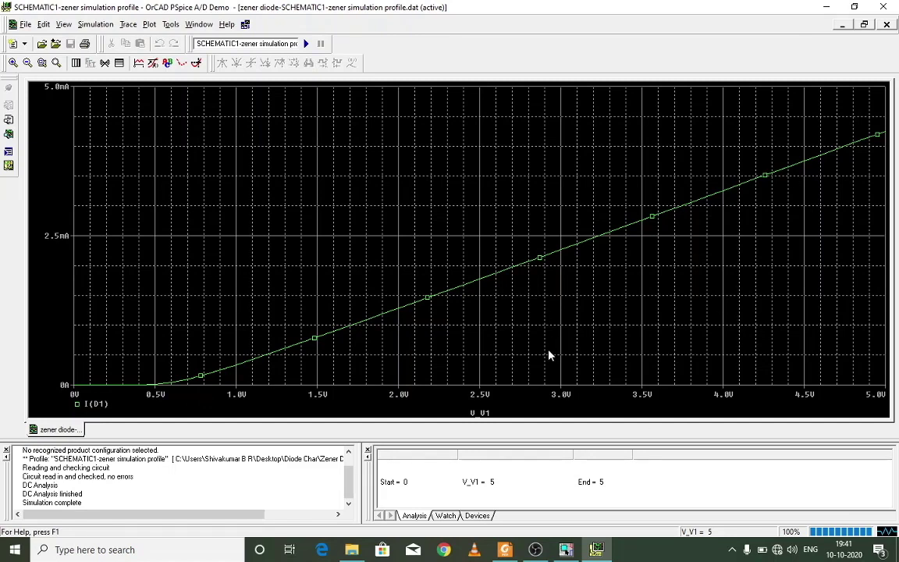
Edit the simulation profile to start the V1 sweep at -3 and rerun the simulation
{"action": "left_click", "coordinate": [106, 29]}
{"action": "left_click", "coordinate": [113, 82]}
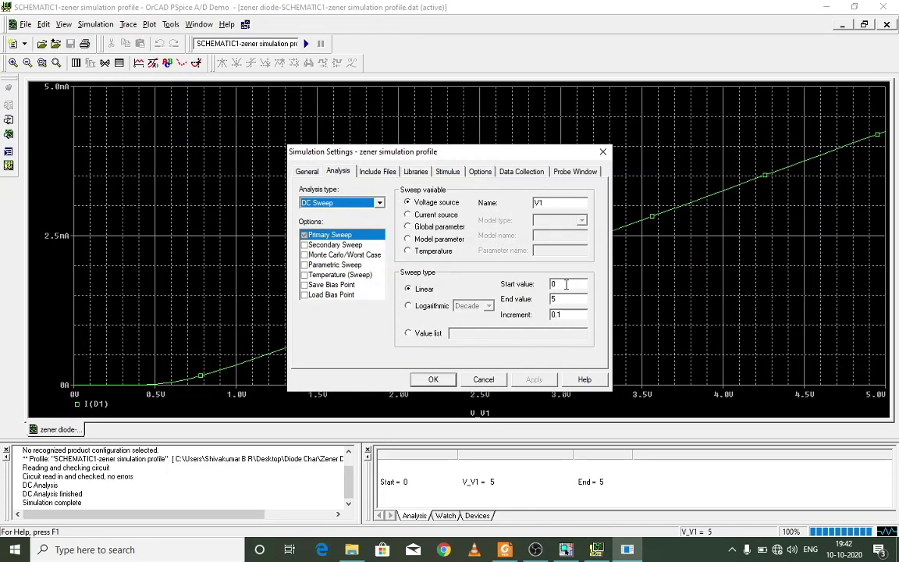
{"action": "double_click", "coordinate": [566, 284]}
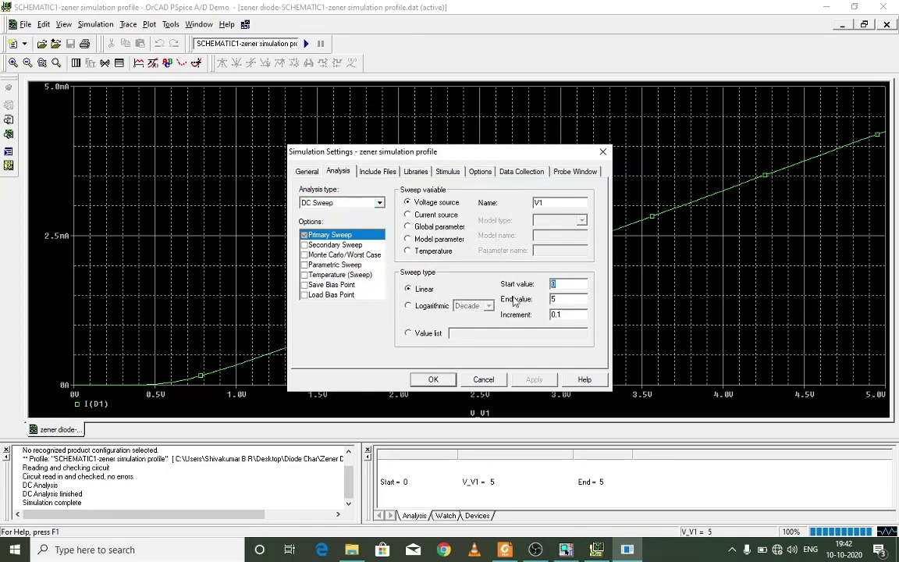
{"action": "left_click", "coordinate": [568, 285]}
{"action": "double_click", "coordinate": [568, 285]}
{"action": "type", "text": "-3"}
{"action": "key", "text": "alt+a"}
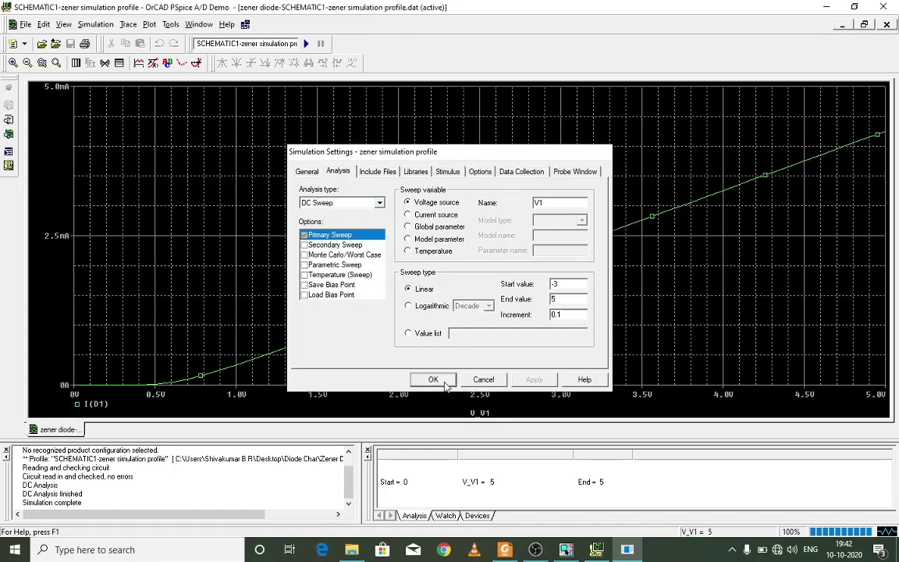
{"action": "left_click", "coordinate": [433, 379]}
{"action": "key", "text": "F11"}
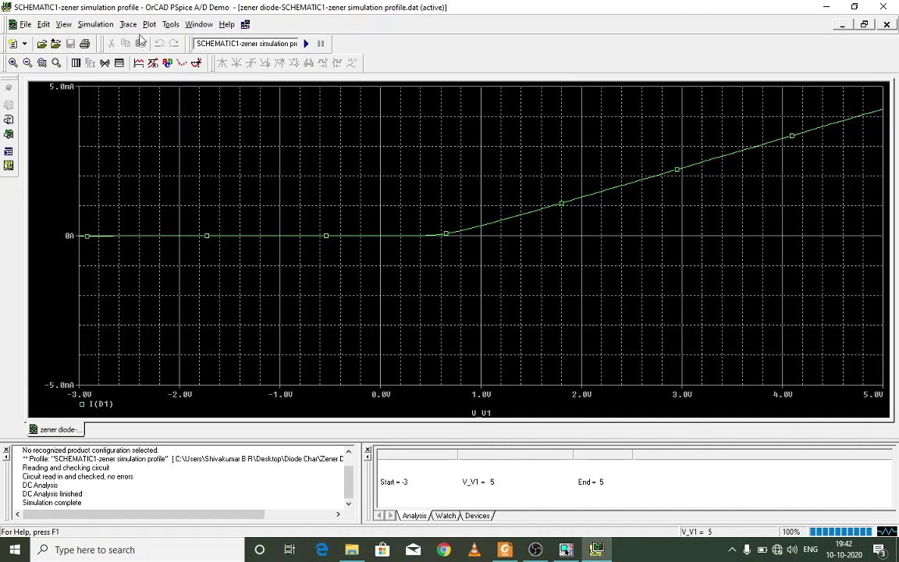
Edit the simulation profile to start the V1 sweep at -5 and rerun the simulation
{"action": "left_click", "coordinate": [107, 28]}
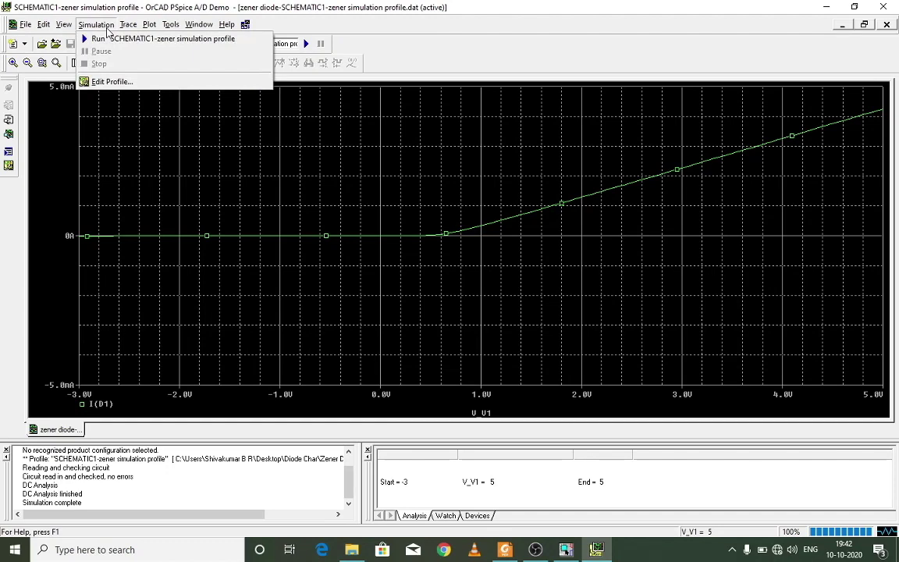
{"action": "left_click", "coordinate": [121, 83]}
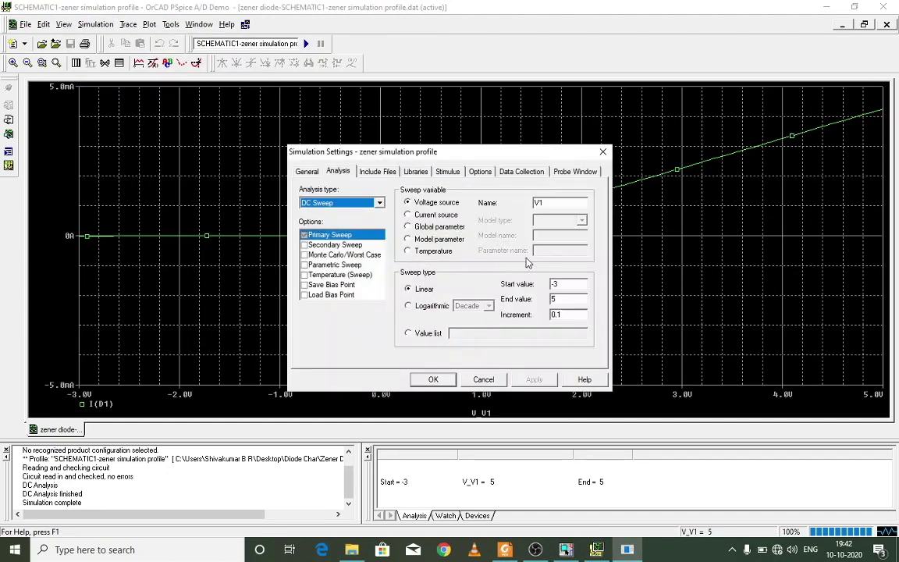
{"action": "double_click", "coordinate": [564, 284]}
{"action": "type", "text": "-5"}
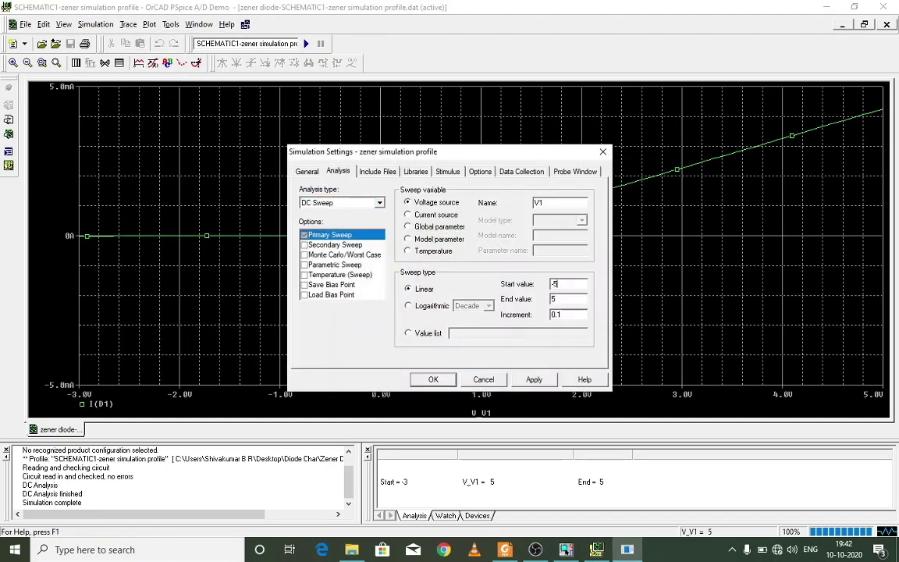
{"action": "left_click", "coordinate": [534, 379]}
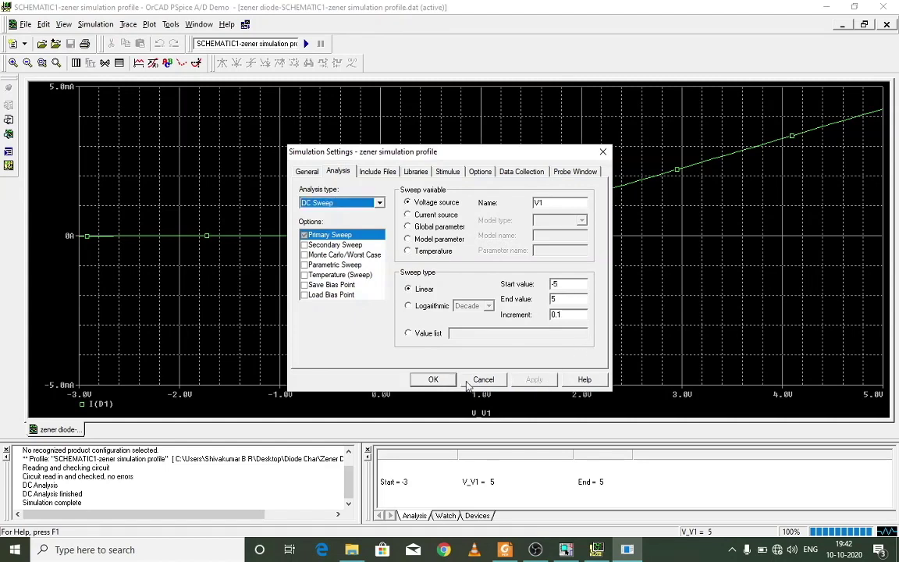
{"action": "left_click", "coordinate": [433, 380]}
{"action": "left_click", "coordinate": [306, 43]}
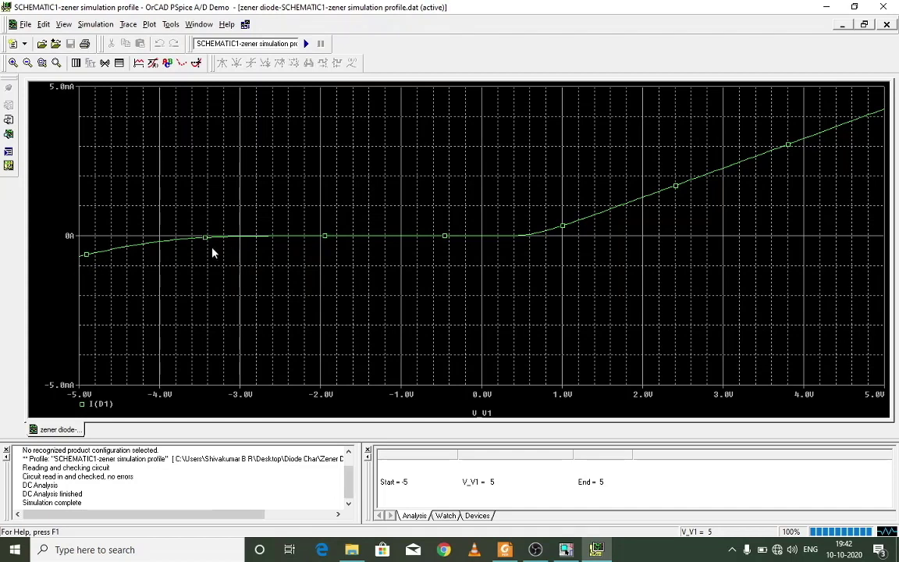
Edit the simulation profile to start the V1 sweep at -10 and rerun the simulation
{"action": "left_click", "coordinate": [95, 24]}
{"action": "left_click", "coordinate": [129, 91]}
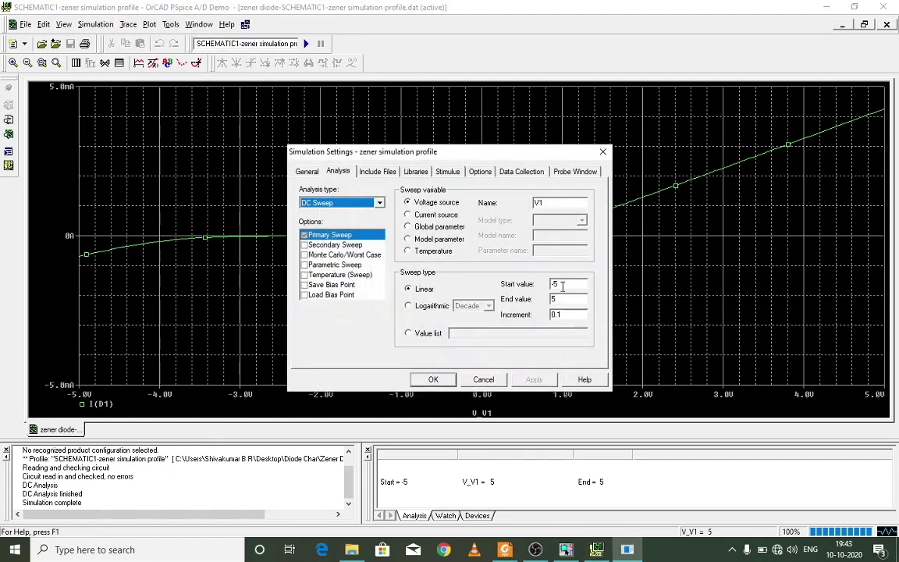
{"action": "left_click", "coordinate": [562, 286]}
{"action": "key", "text": "BackSpace"}
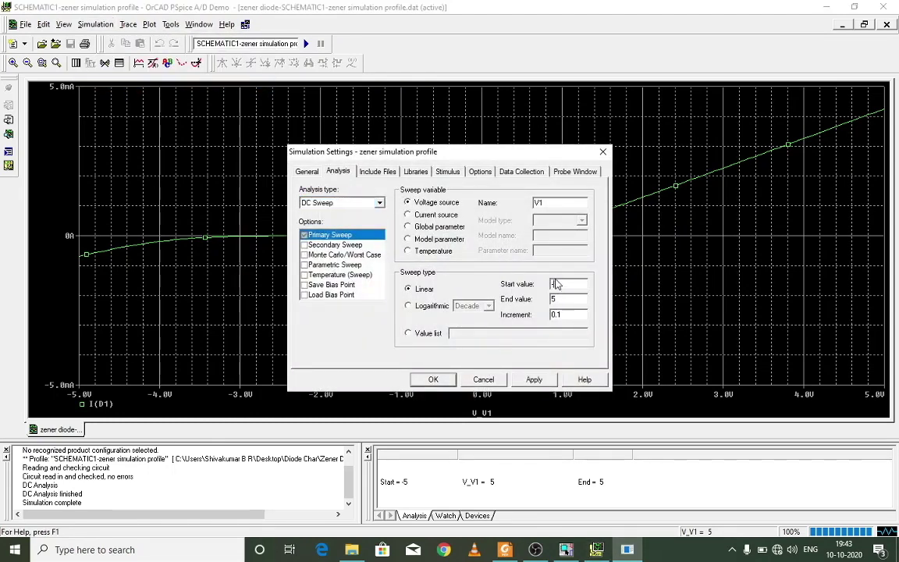
{"action": "type", "text": "10"}
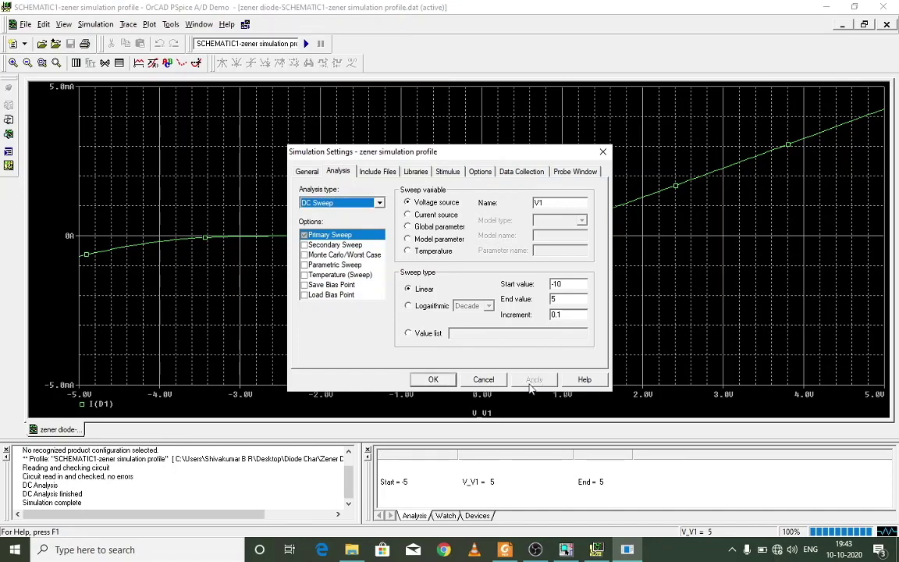
{"action": "left_click", "coordinate": [433, 380]}
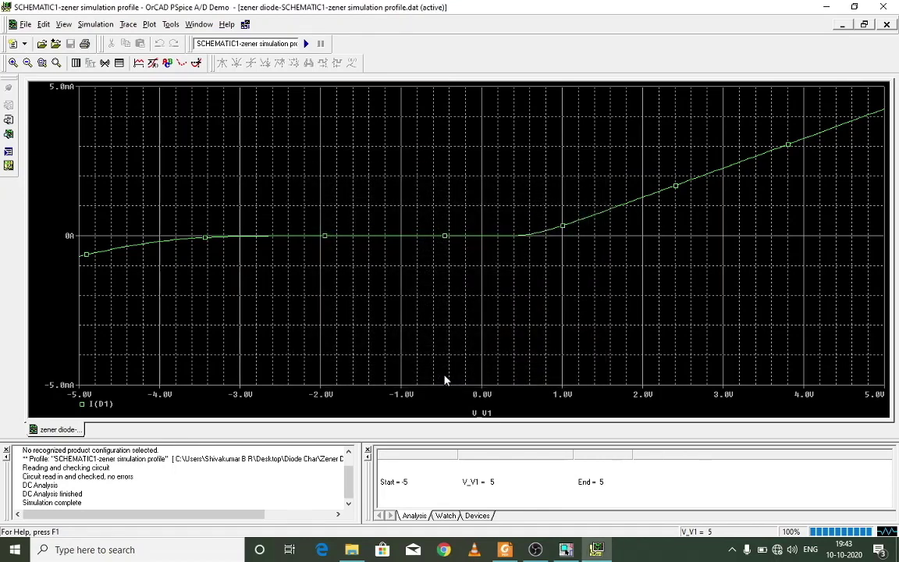
{"action": "left_click", "coordinate": [306, 42]}
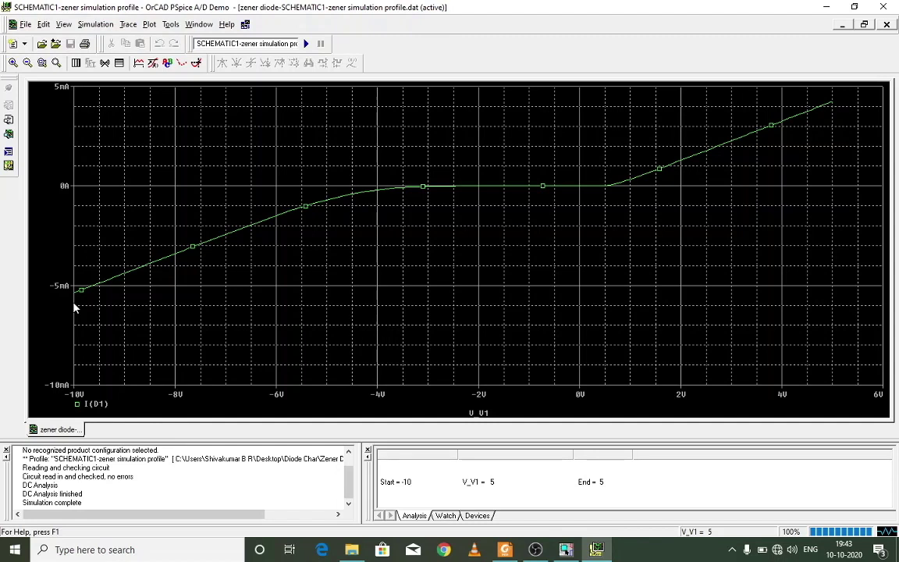
Edit the simulation profile to start the V1 sweep at -50 and rerun the simulation
{"action": "left_click", "coordinate": [129, 26]}
{"action": "mouse_move", "coordinate": [94, 25]}
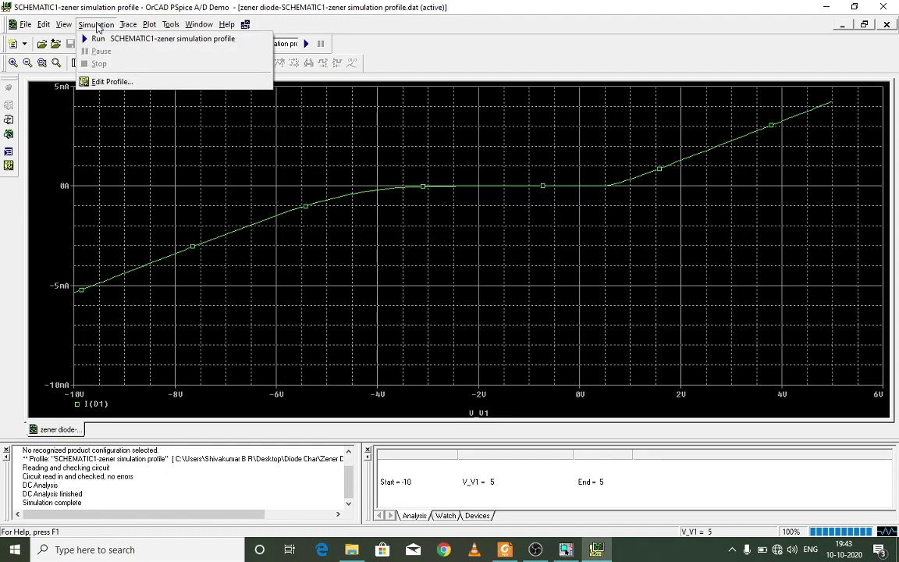
{"action": "left_click", "coordinate": [121, 82]}
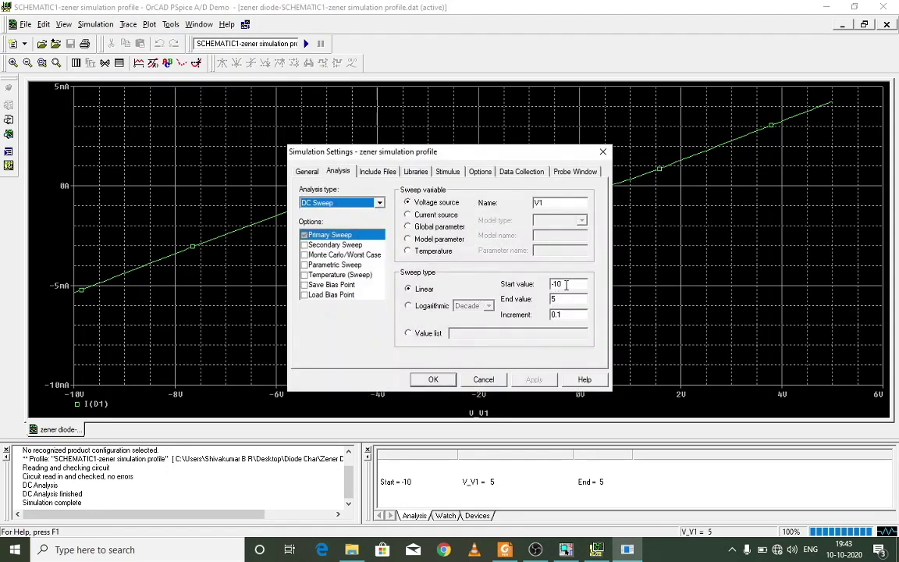
{"action": "left_click", "coordinate": [569, 284]}
{"action": "key", "text": "BackSpace"}
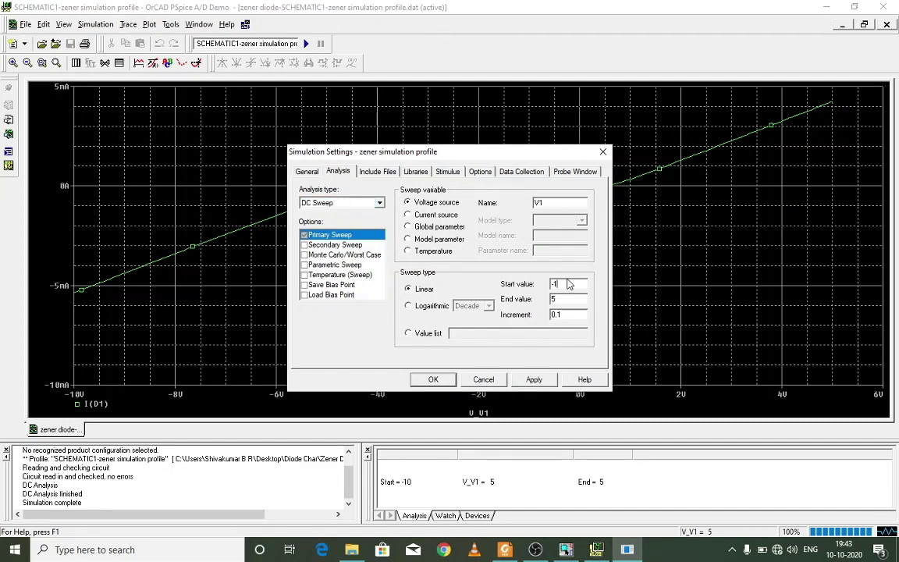
{"action": "key", "text": "BackSpace"}
{"action": "type", "text": "50"}
{"action": "left_click", "coordinate": [534, 379]}
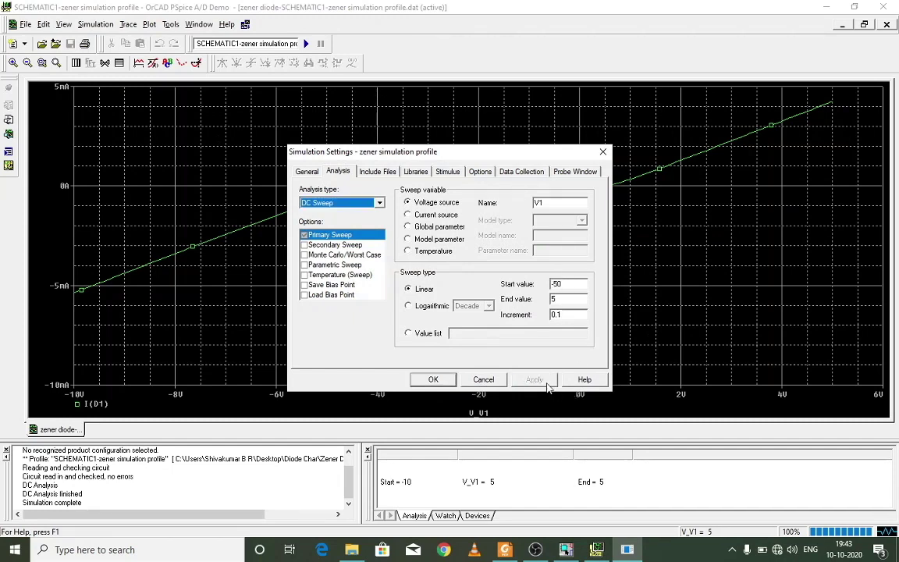
{"action": "left_click", "coordinate": [445, 380]}
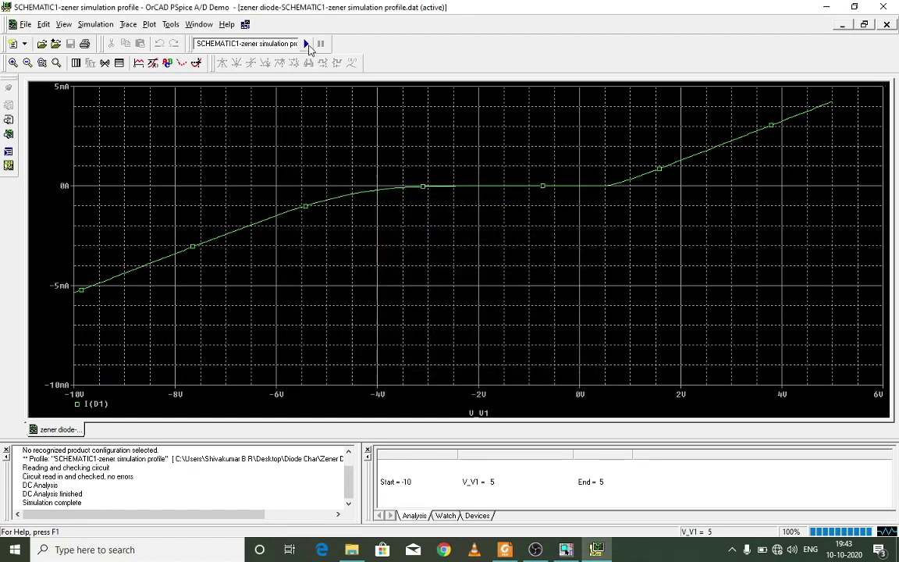
{"action": "left_click", "coordinate": [306, 44]}
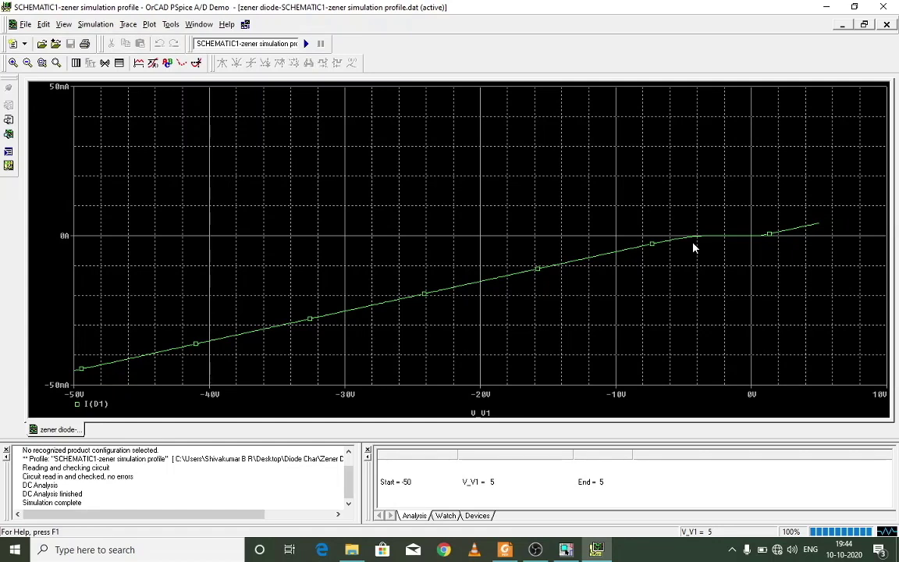
Close the PSpice A/D results window and place a mirrored D1N4002 diode on the OrCAD Capture schematic, on the empty side of V1
{"action": "left_click", "coordinate": [883, 7]}
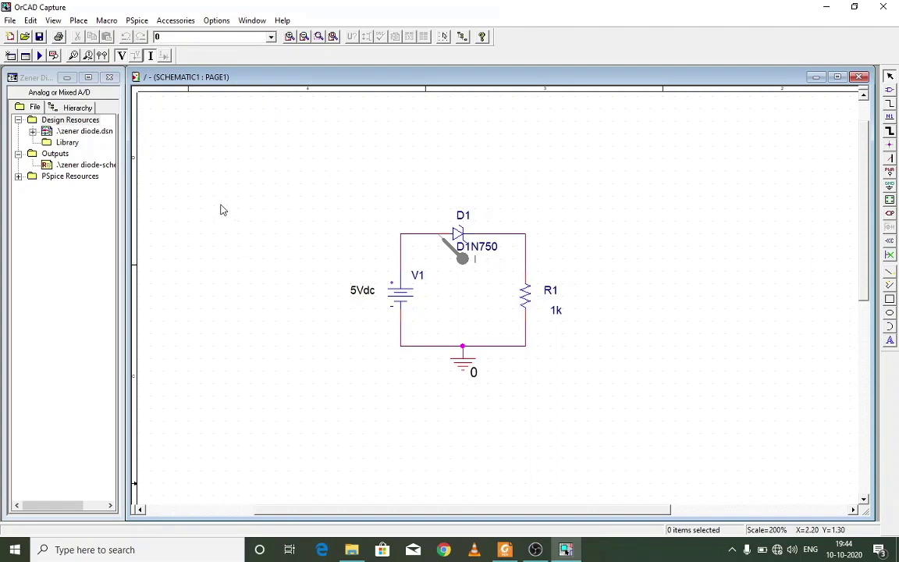
{"action": "key", "text": "p"}
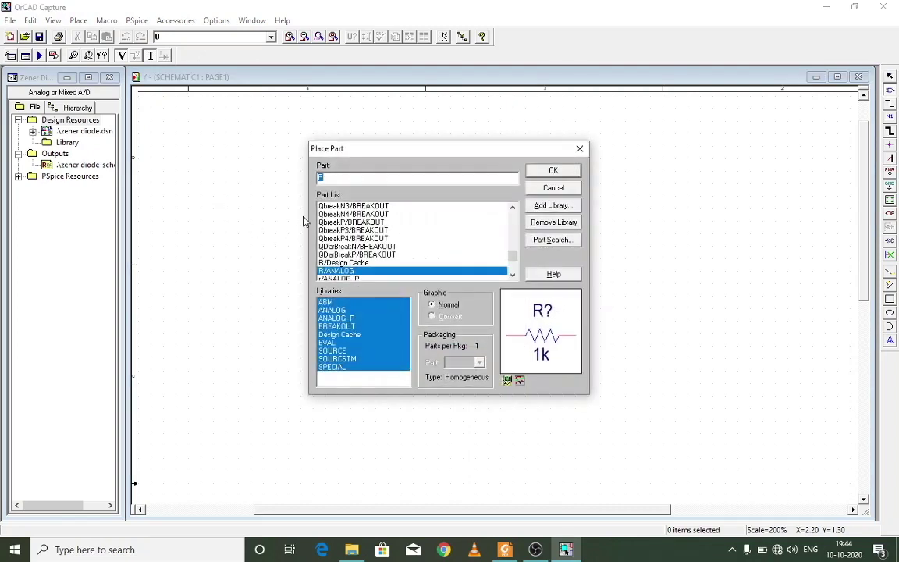
{"action": "type", "text": "d1n"}
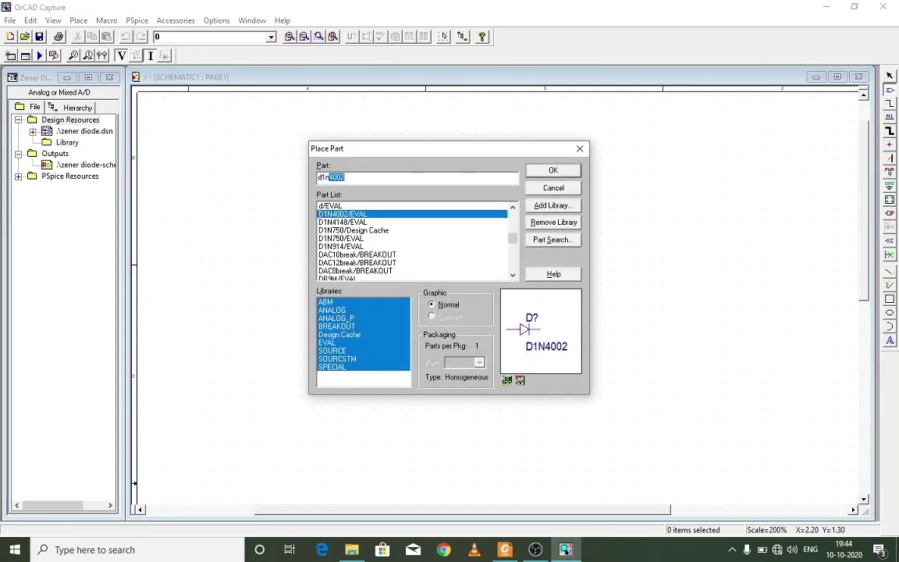
{"action": "type", "text": "4002"}
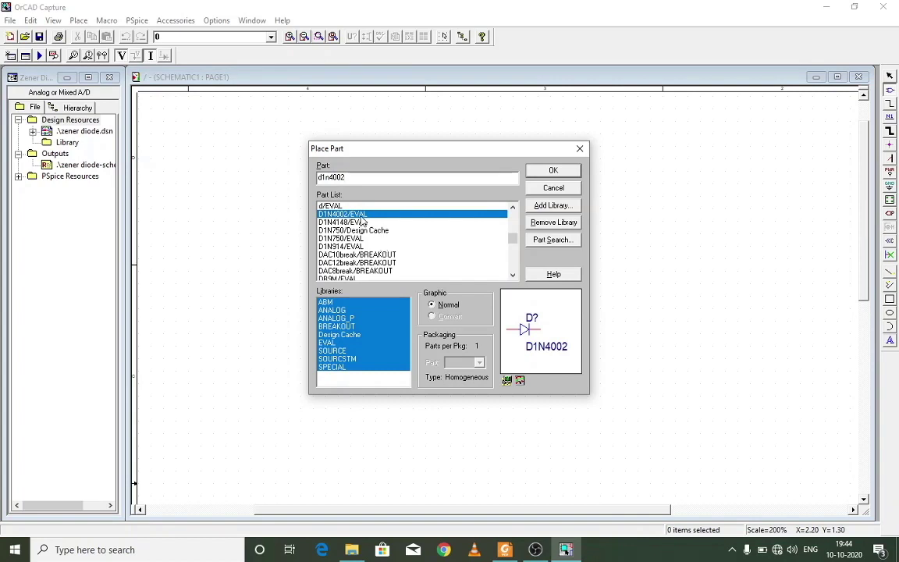
{"action": "key", "text": "Return"}
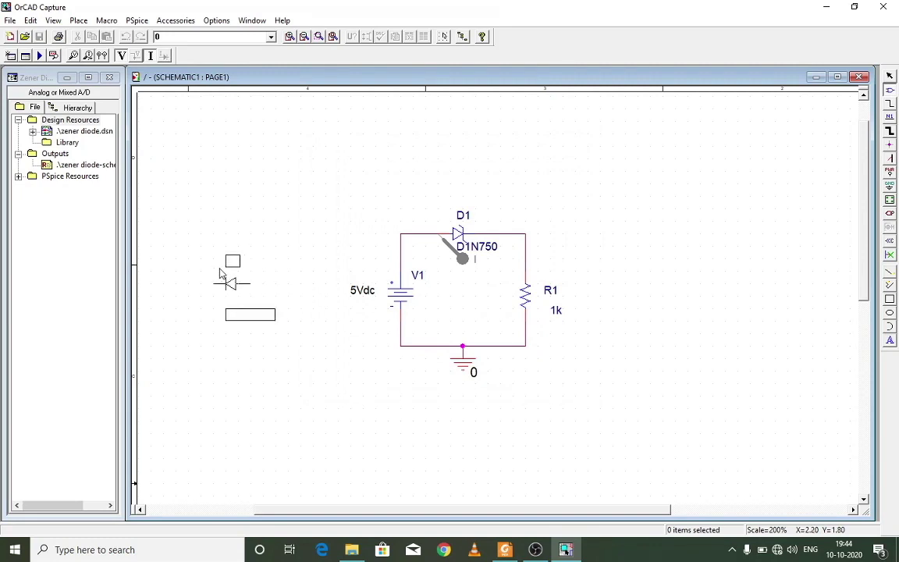
{"action": "left_click", "coordinate": [238, 231]}
{"action": "key", "text": "Escape"}
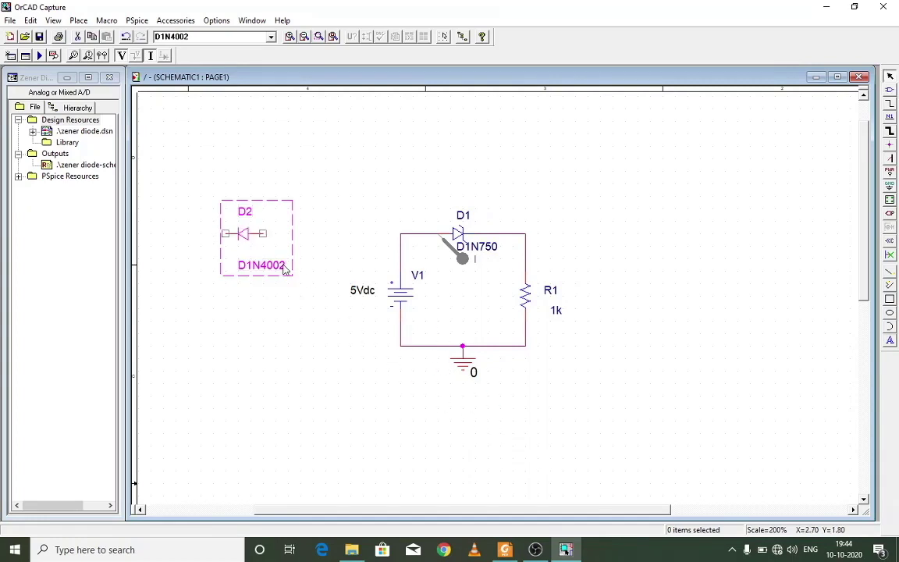
Place a resistor R from the ANALOG library, rotated to vertical, beside and slightly below the D1N4002 diode
{"action": "type", "text": "p"}
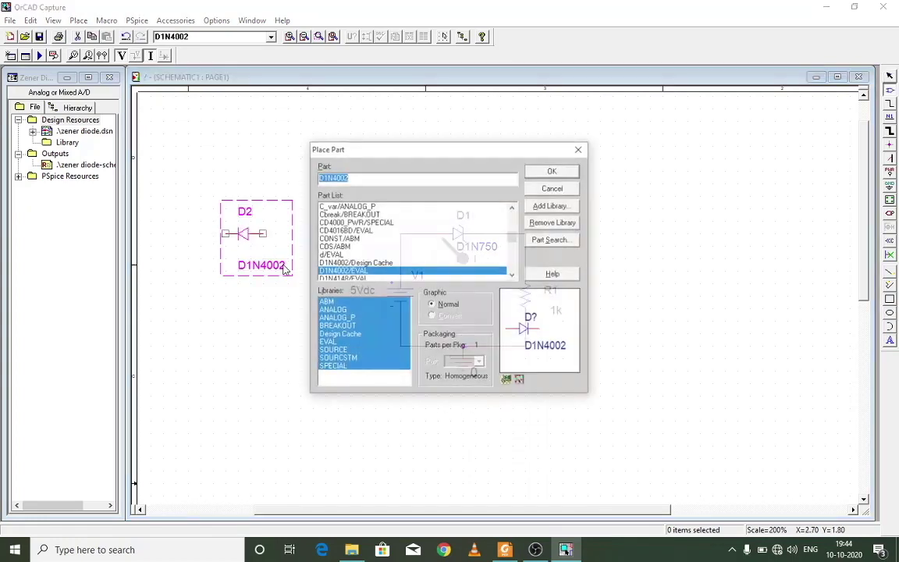
{"action": "type", "text": "r"}
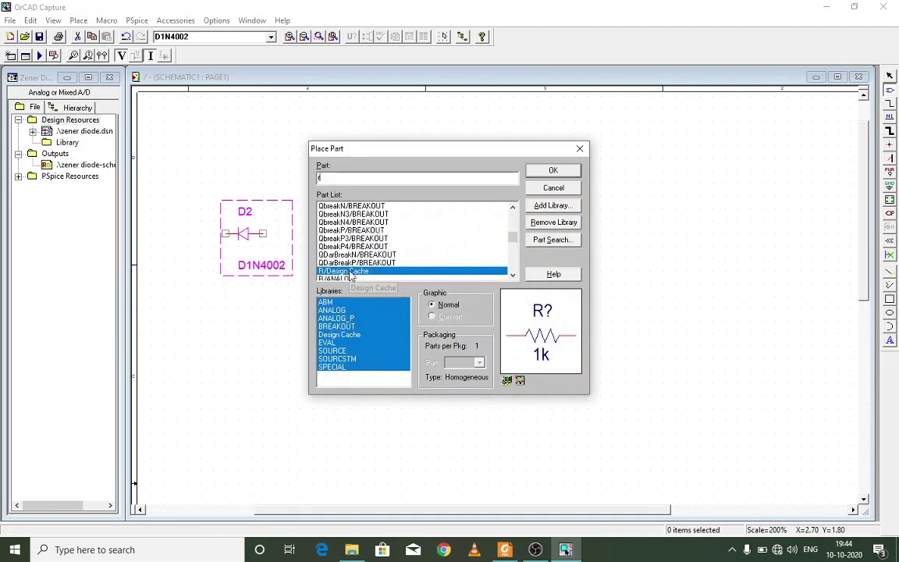
{"action": "key", "text": "Return"}
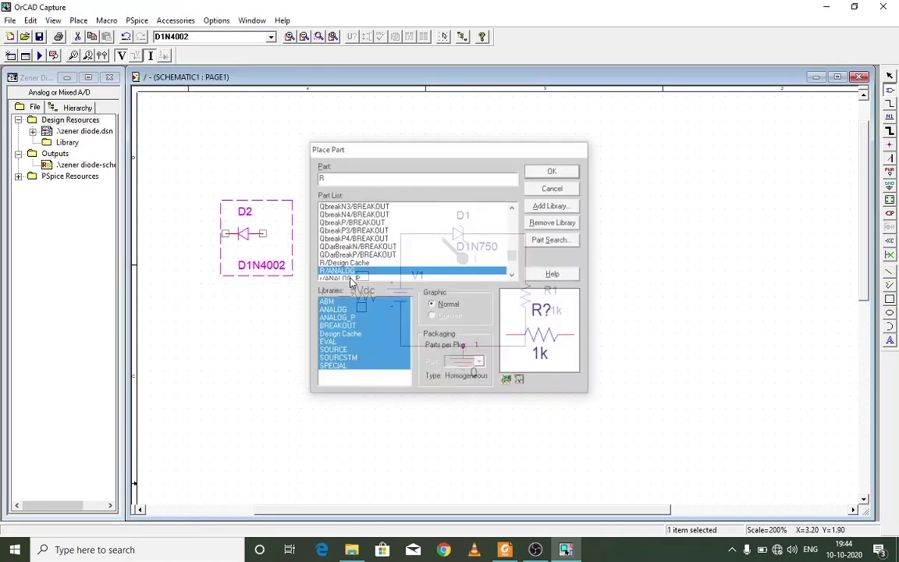
{"action": "key", "text": "r"}
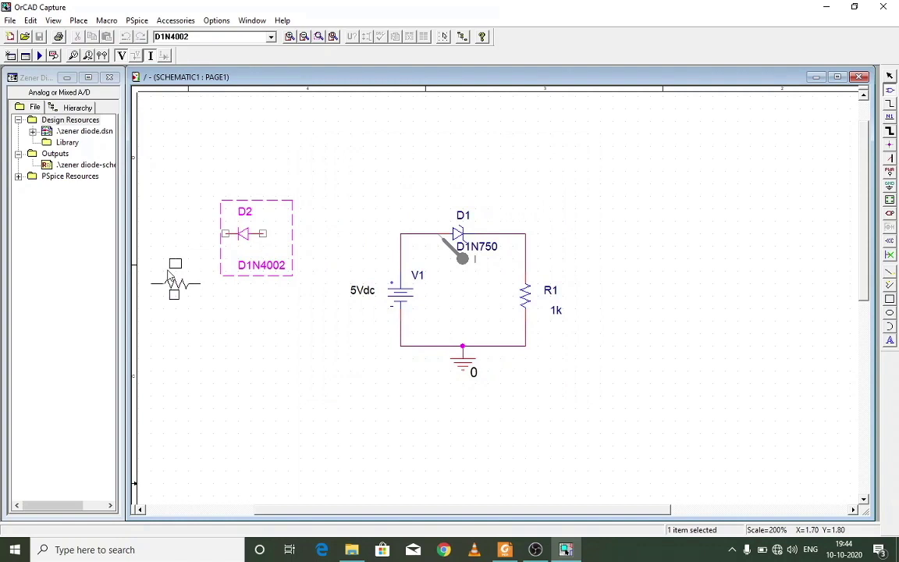
{"action": "left_click", "coordinate": [171, 277]}
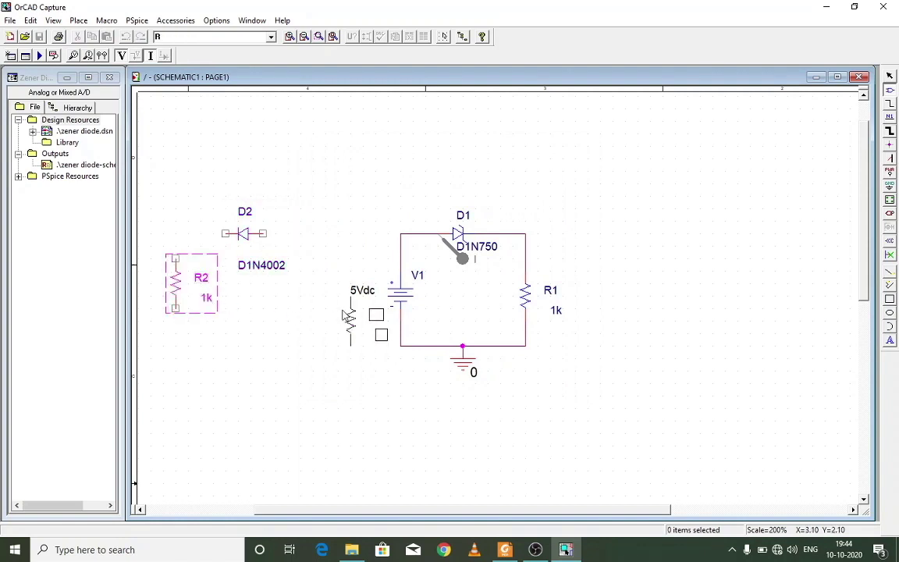
{"action": "key", "text": "Escape"}
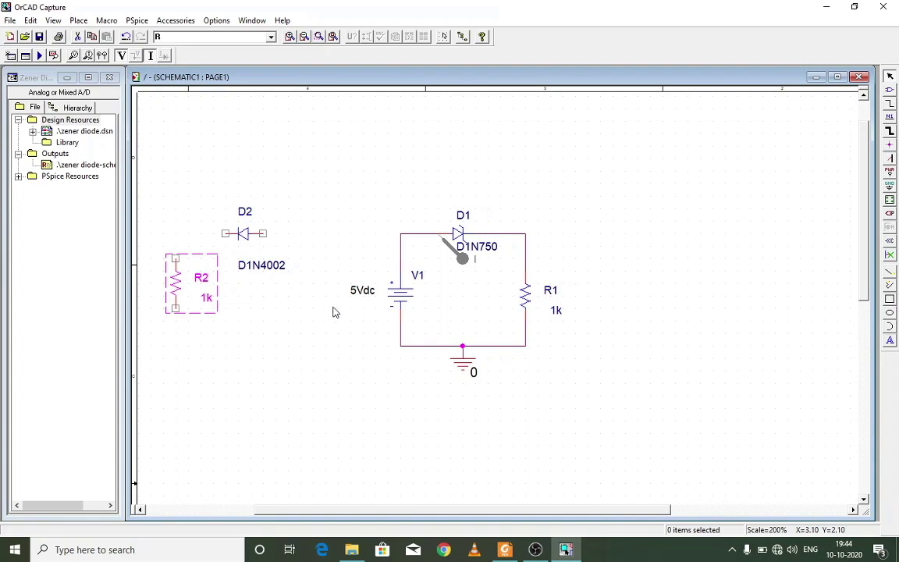
Wire diode D2's anode to V1's positive terminal and its cathode to the upper end of resistor R2
{"action": "key", "text": "w"}
{"action": "left_click", "coordinate": [267, 232]}
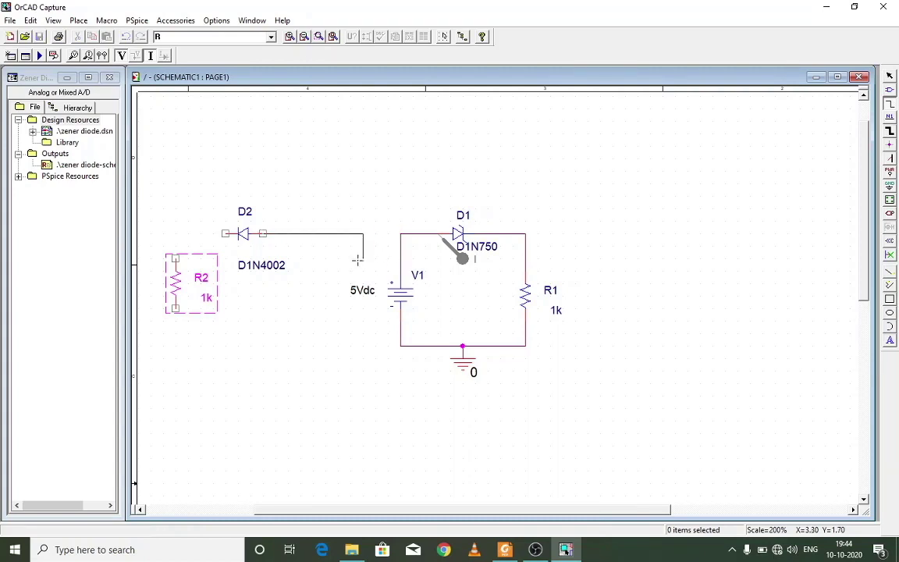
{"action": "left_click", "coordinate": [363, 233]}
{"action": "left_click", "coordinate": [400, 271]}
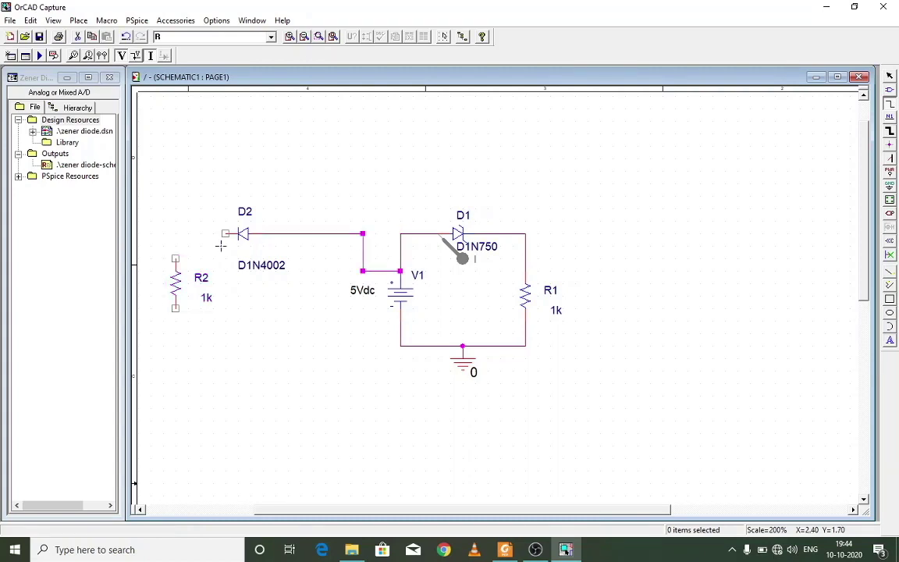
{"action": "left_click", "coordinate": [176, 258]}
{"action": "left_click", "coordinate": [226, 233]}
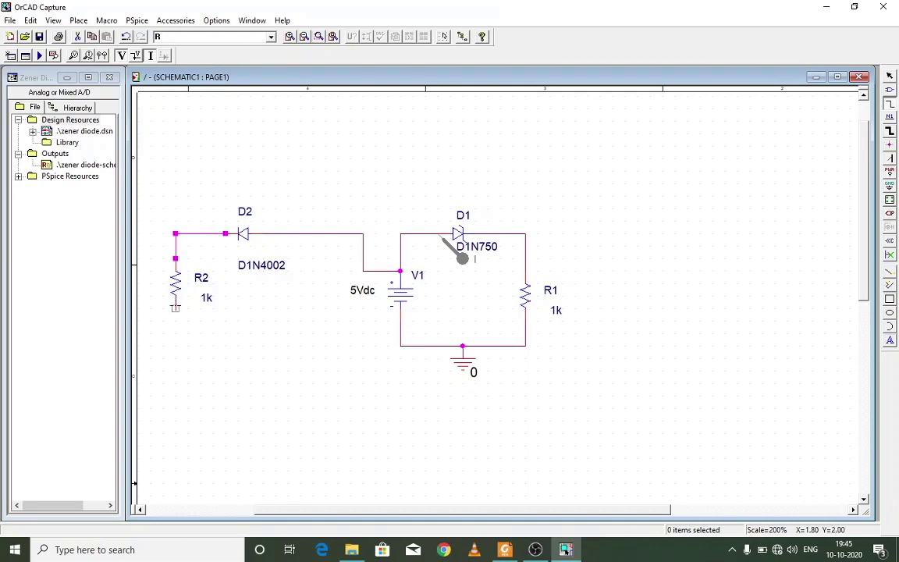
Wire the lower end of resistor R2 to V1's negative terminal to close the D2 loop
{"action": "left_click", "coordinate": [176, 308]}
{"action": "left_click", "coordinate": [176, 345]}
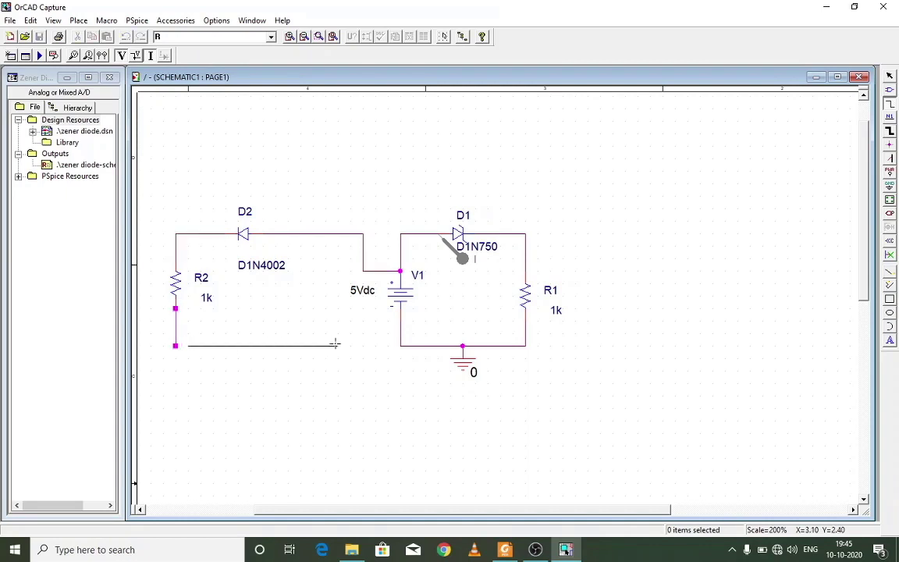
{"action": "double_click", "coordinate": [362, 345]}
{"action": "left_click", "coordinate": [363, 320]}
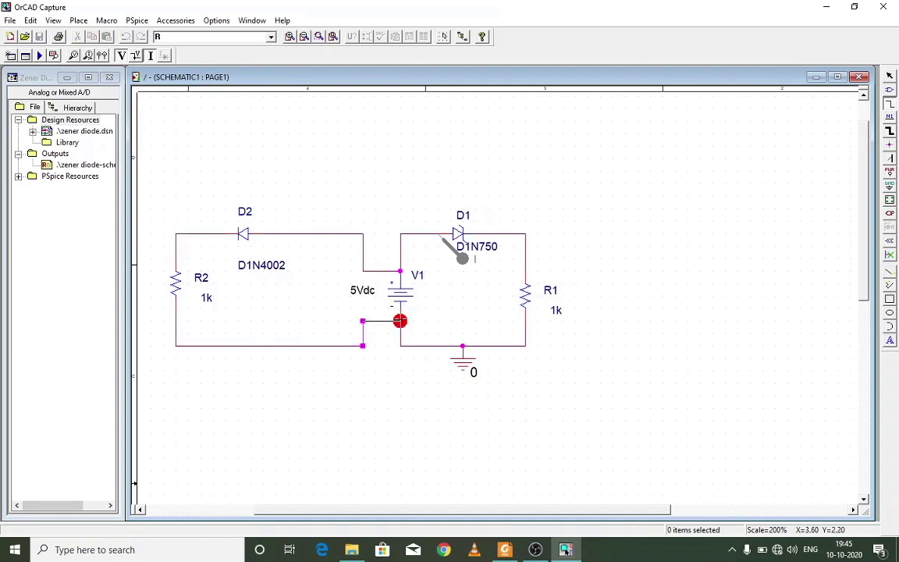
{"action": "left_click", "coordinate": [400, 320]}
{"action": "left_click", "coordinate": [646, 412]}
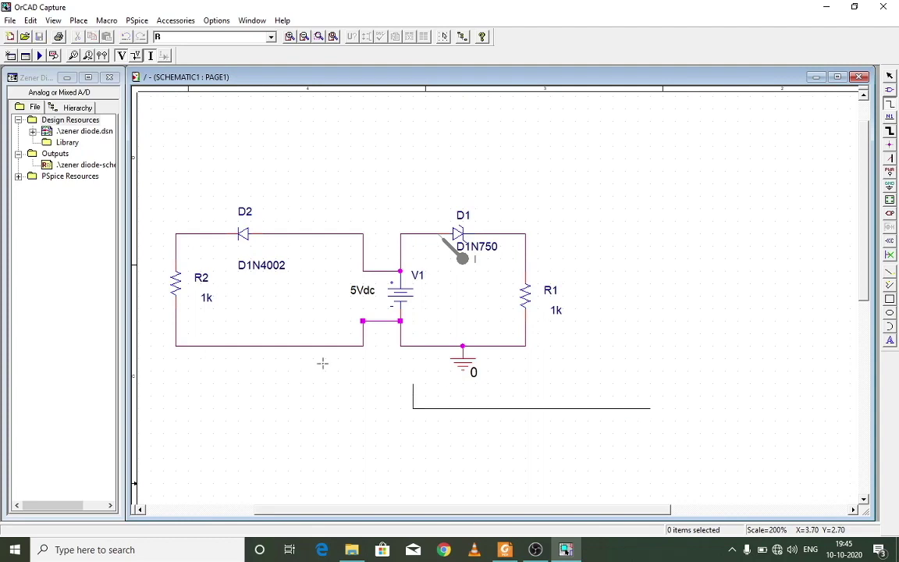
{"action": "key", "text": "Escape"}
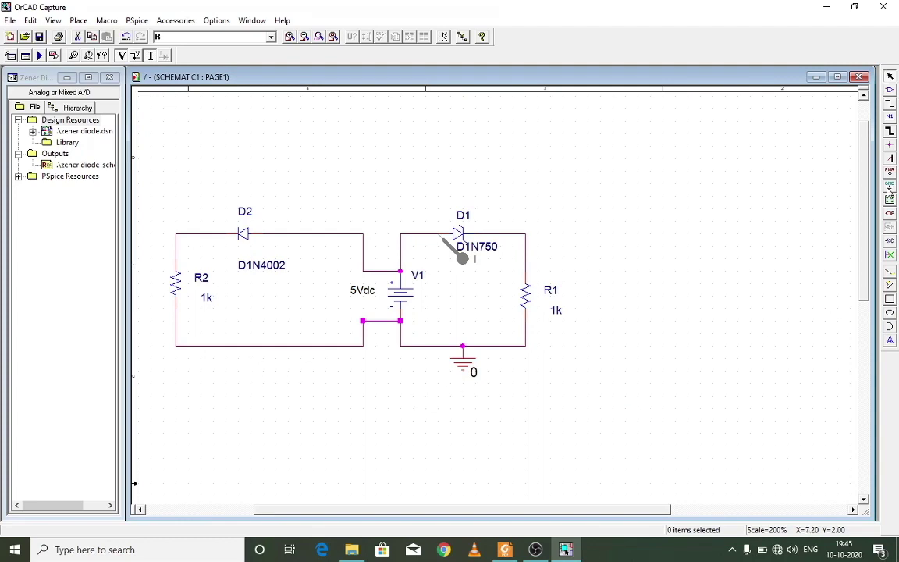
Place a 0 ground symbol below the D2 loop and wire it to the loop's lower wire
{"action": "key", "text": "g"}
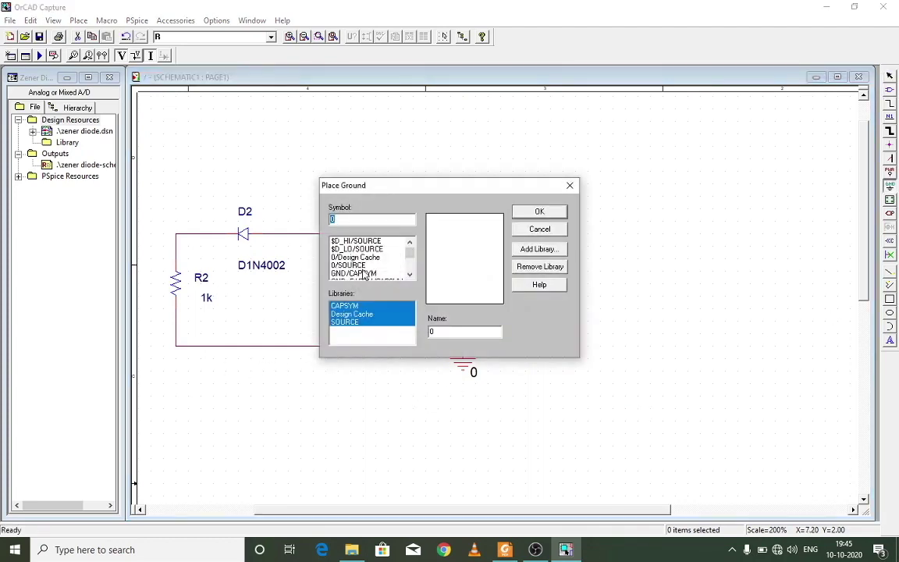
{"action": "double_click", "coordinate": [331, 239]}
{"action": "left_click", "coordinate": [272, 367]}
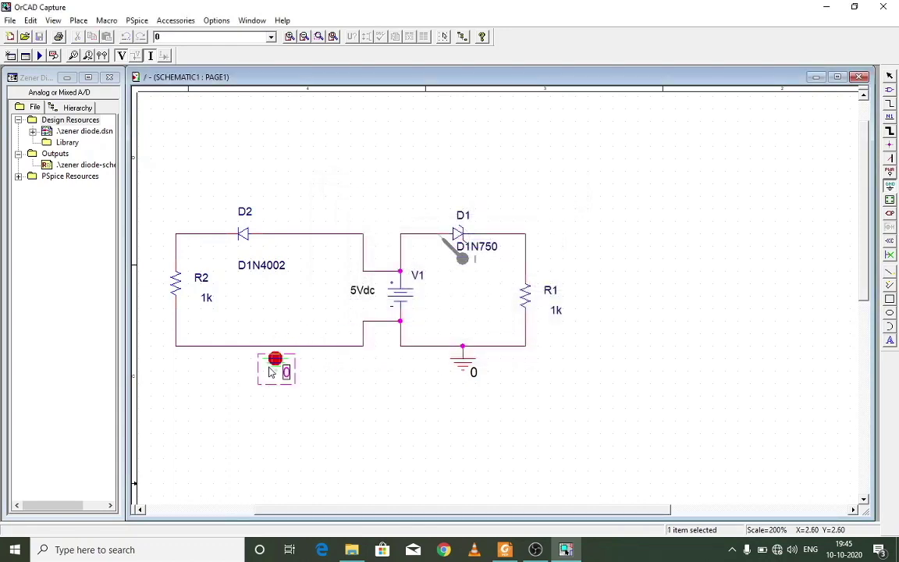
{"action": "key", "text": "Escape"}
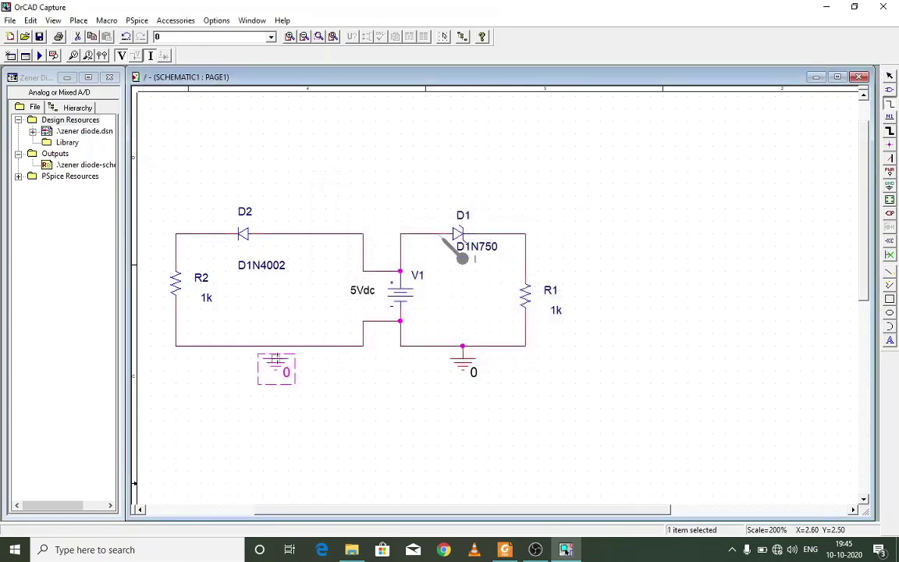
{"action": "left_click", "coordinate": [277, 346]}
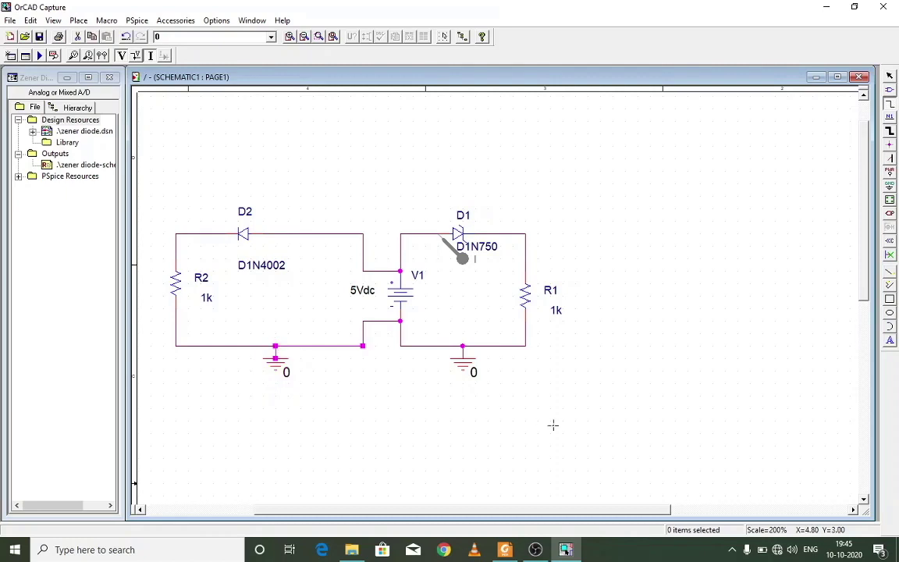
{"action": "left_click", "coordinate": [551, 423]}
{"action": "key", "text": "Escape"}
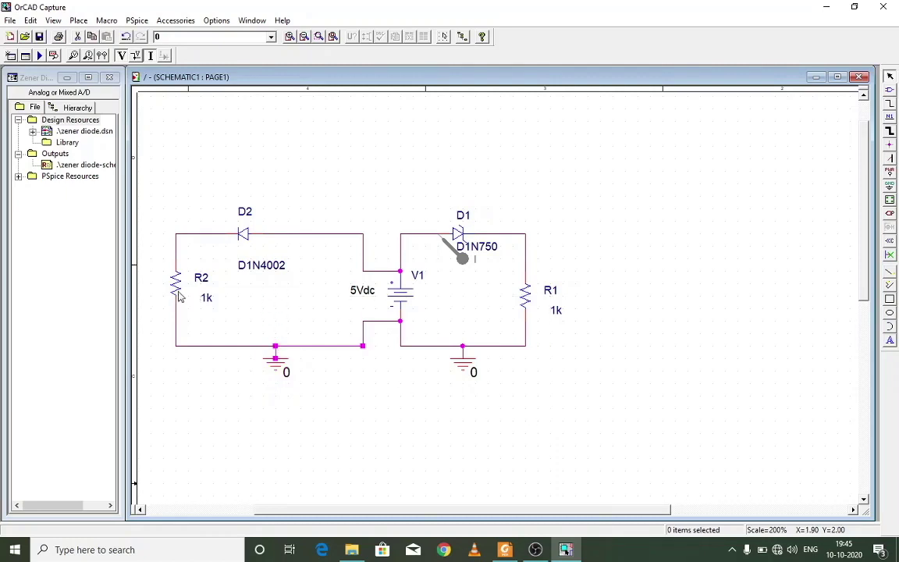
Move R2, D2 and the left loop's ground symbol closer to V1, and place a current marker on D2's anode
{"action": "left_click_drag", "start_coordinate": [178, 301], "coordinate": [241, 300]}
{"action": "left_click_drag", "start_coordinate": [246, 246], "coordinate": [310, 240]}
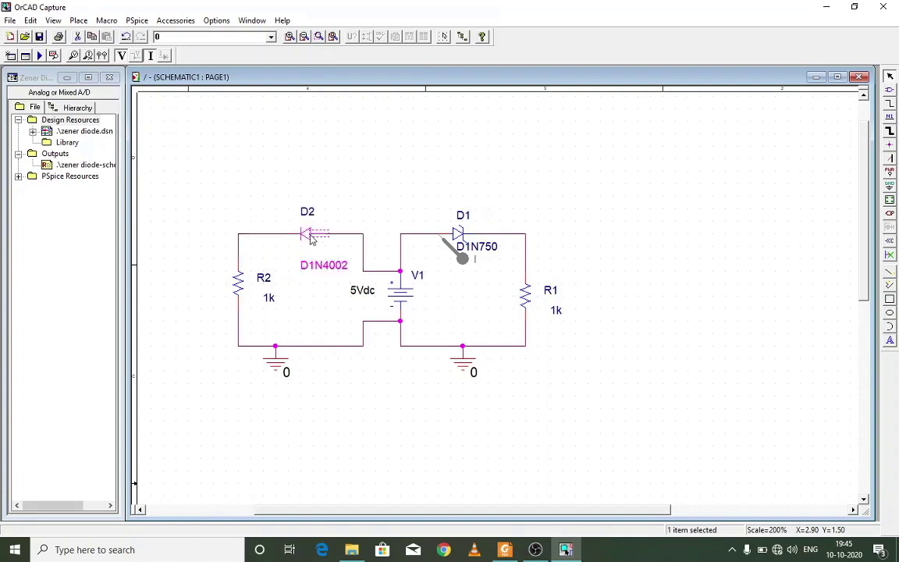
{"action": "left_click", "coordinate": [513, 468]}
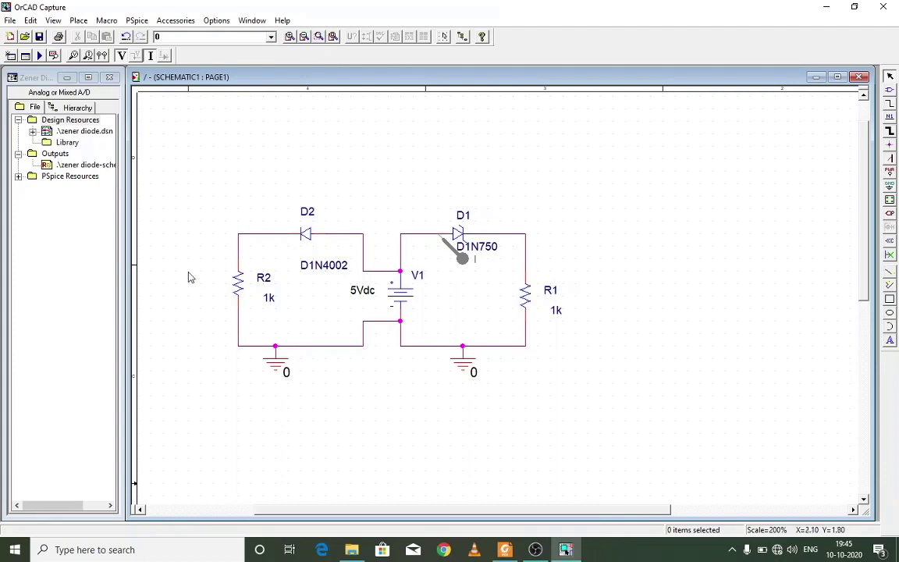
{"action": "left_click_drag", "start_coordinate": [277, 361], "coordinate": [305, 370]}
{"action": "left_click", "coordinate": [411, 394]}
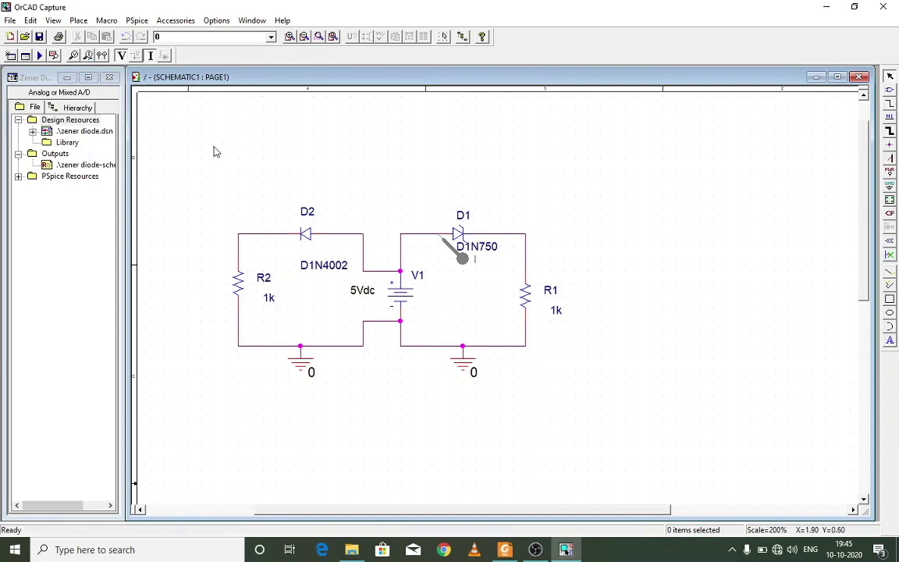
{"action": "left_click", "coordinate": [329, 239]}
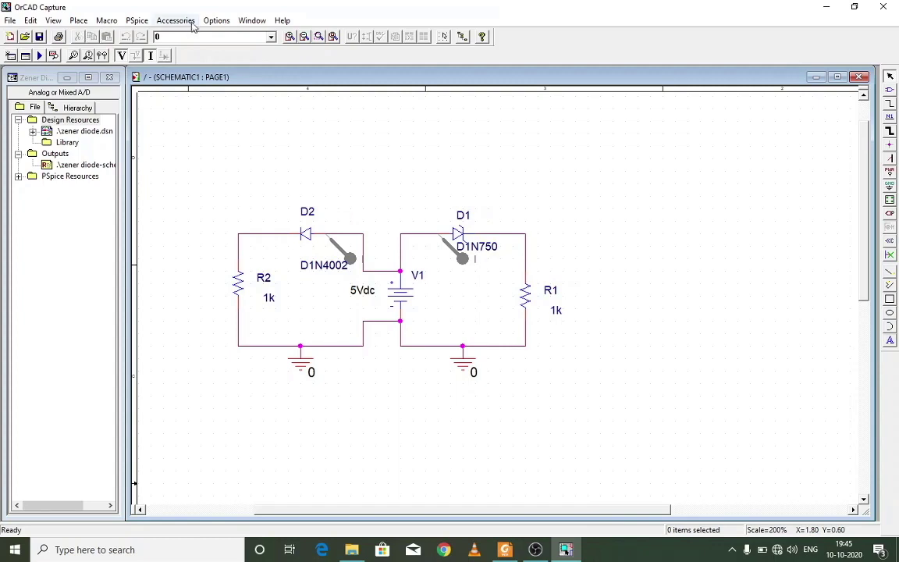
Set the start value of V1's DC sweep to 0 in the simulation profile and run the simulation
{"action": "left_click", "coordinate": [139, 20]}
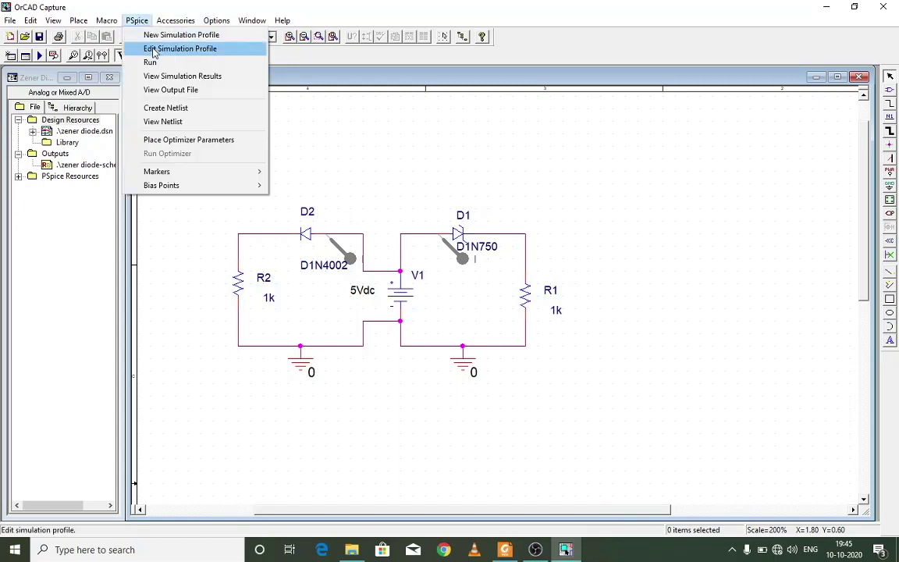
{"action": "left_click", "coordinate": [153, 50]}
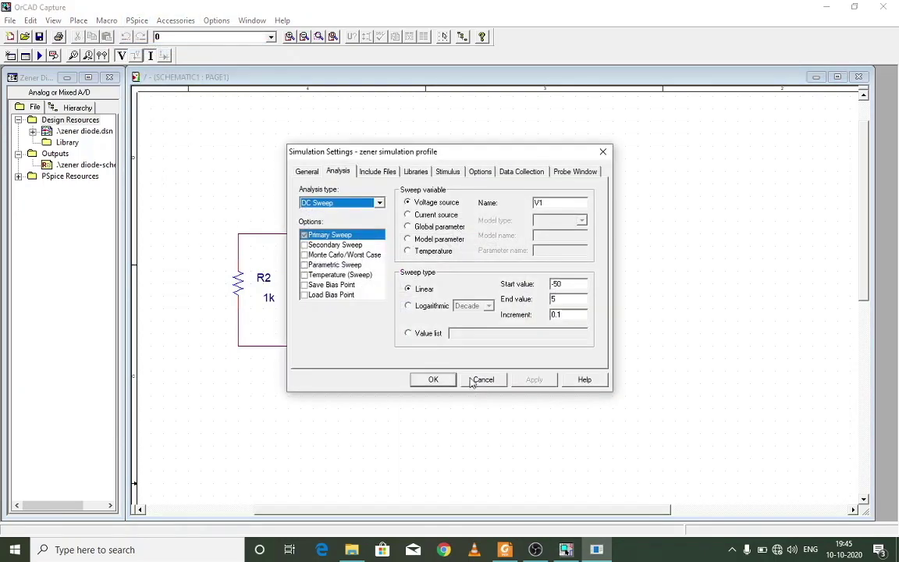
{"action": "left_click_drag", "start_coordinate": [575, 283], "coordinate": [394, 275]}
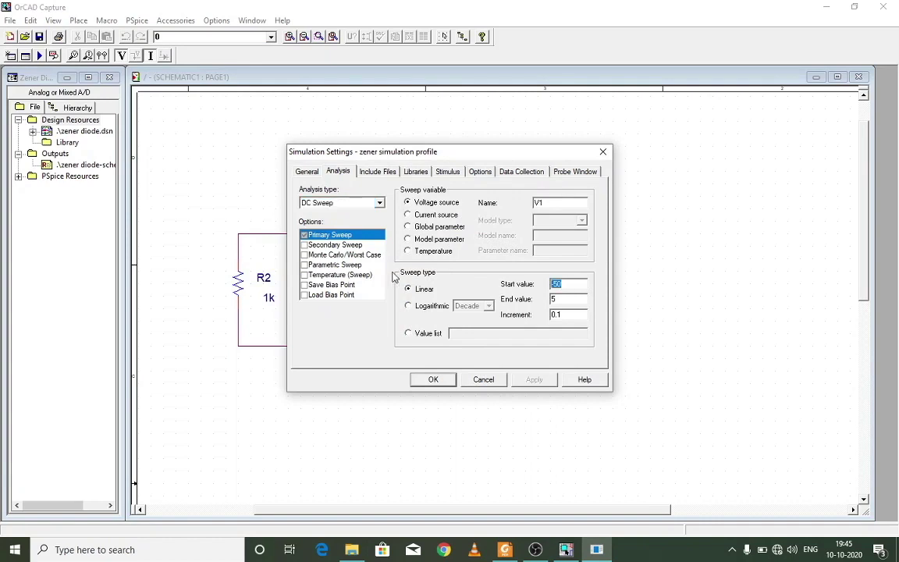
{"action": "type", "text": "0"}
{"action": "left_click", "coordinate": [534, 383]}
{"action": "left_click", "coordinate": [432, 379]}
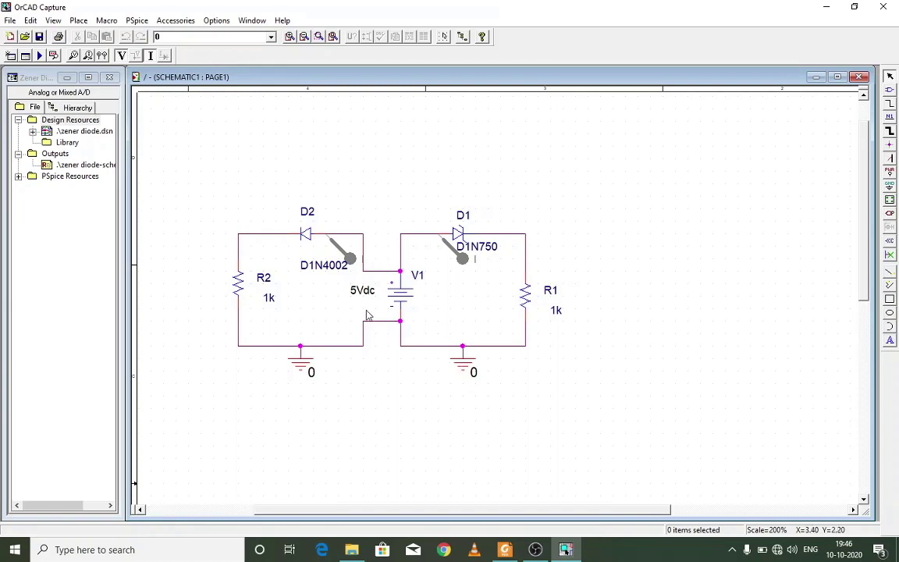
{"action": "left_click", "coordinate": [35, 55]}
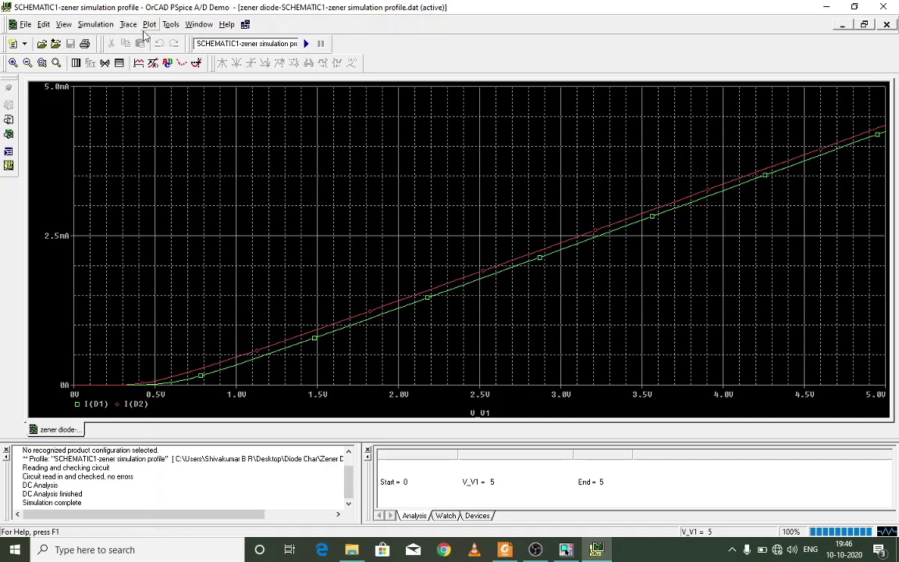
Rerun the V1 sweep with a start value of -10 and match the trace colours to the schematic's current markers
{"action": "left_click", "coordinate": [105, 24]}
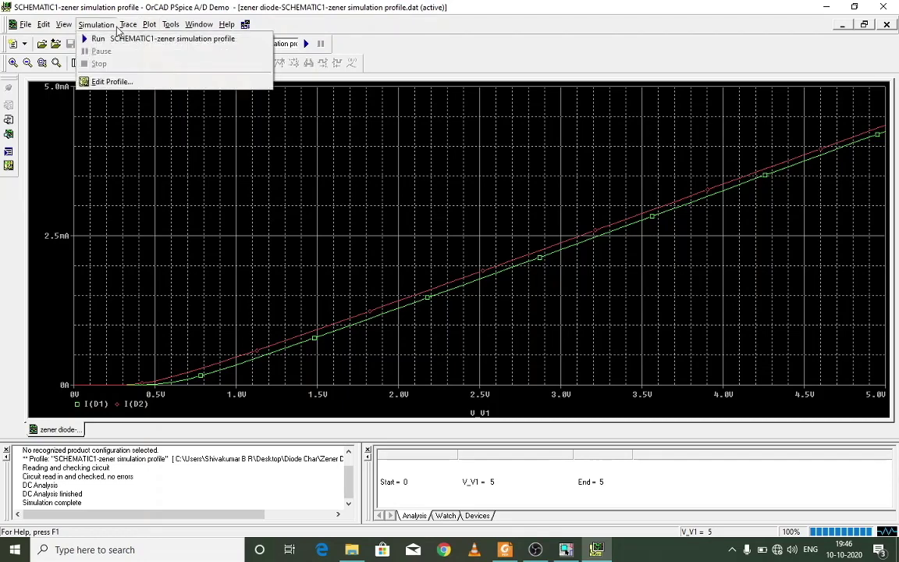
{"action": "left_click", "coordinate": [111, 81]}
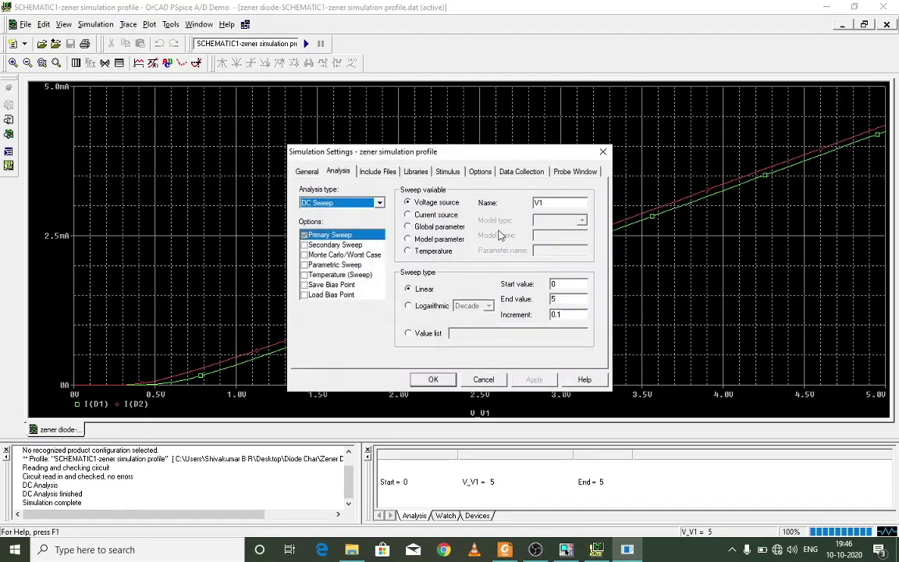
{"action": "left_click_drag", "start_coordinate": [563, 284], "coordinate": [464, 261]}
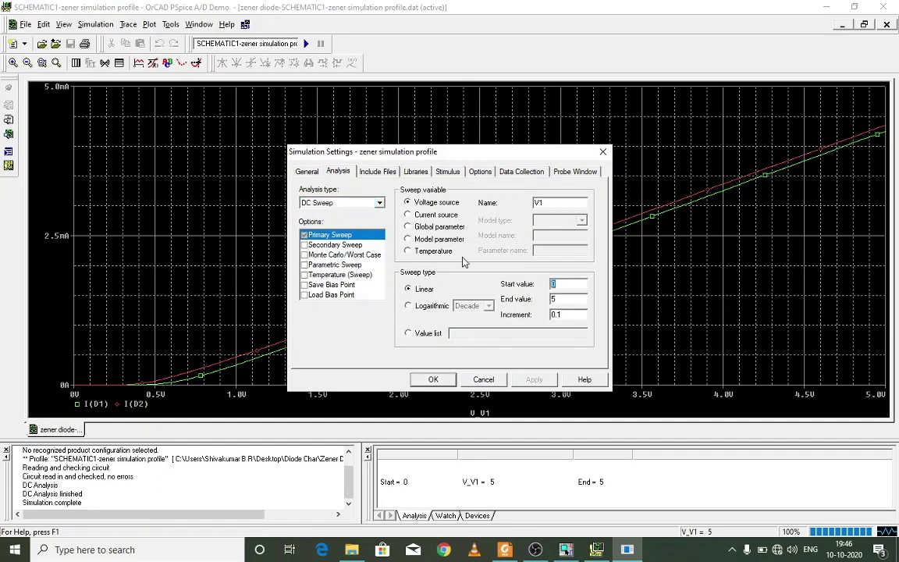
{"action": "type", "text": "-1"}
{"action": "left_click", "coordinate": [535, 379]}
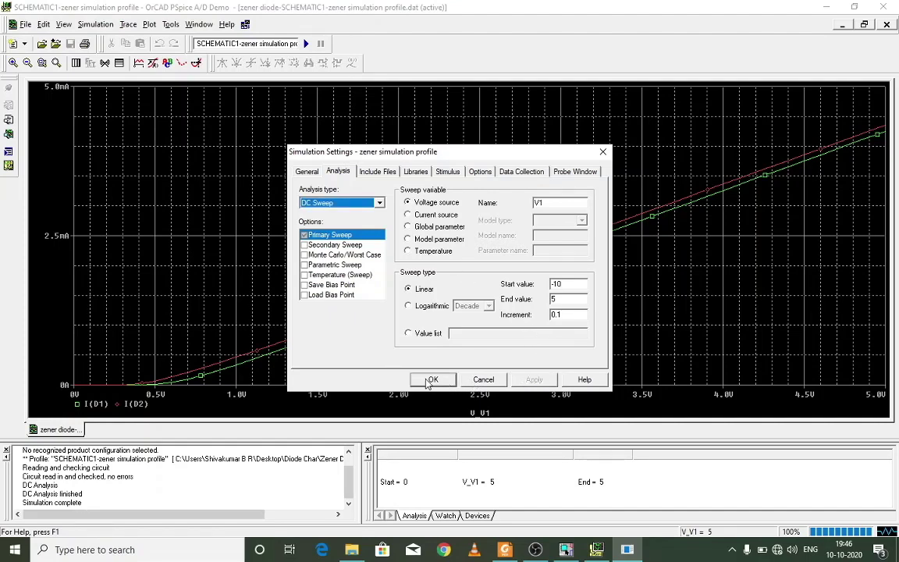
{"action": "left_click", "coordinate": [429, 380]}
{"action": "left_click", "coordinate": [311, 44]}
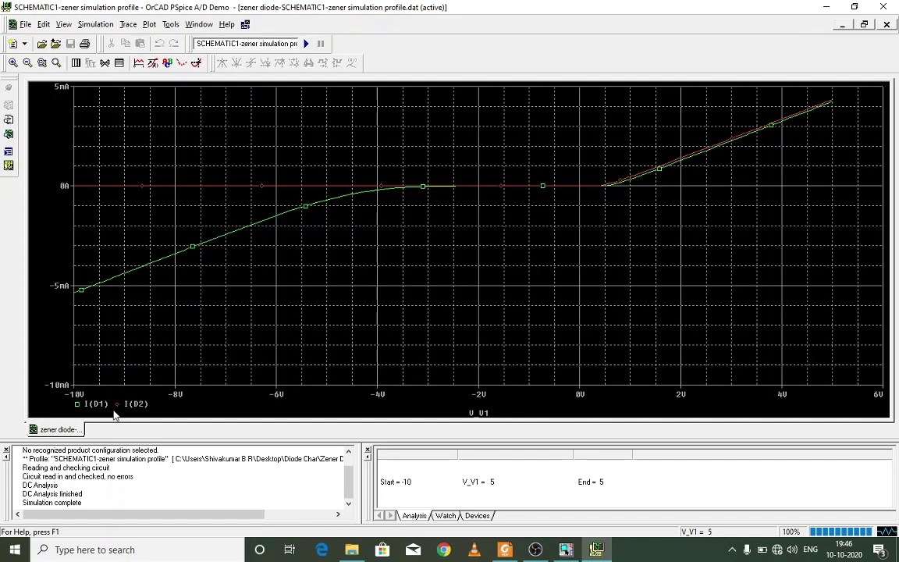
{"action": "left_click", "coordinate": [568, 549]}
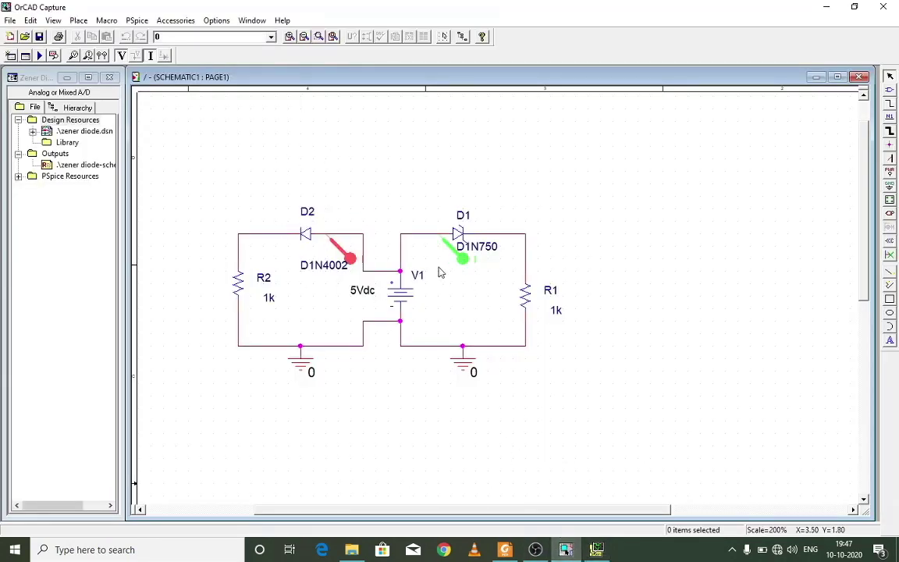
{"action": "left_click", "coordinate": [597, 550]}
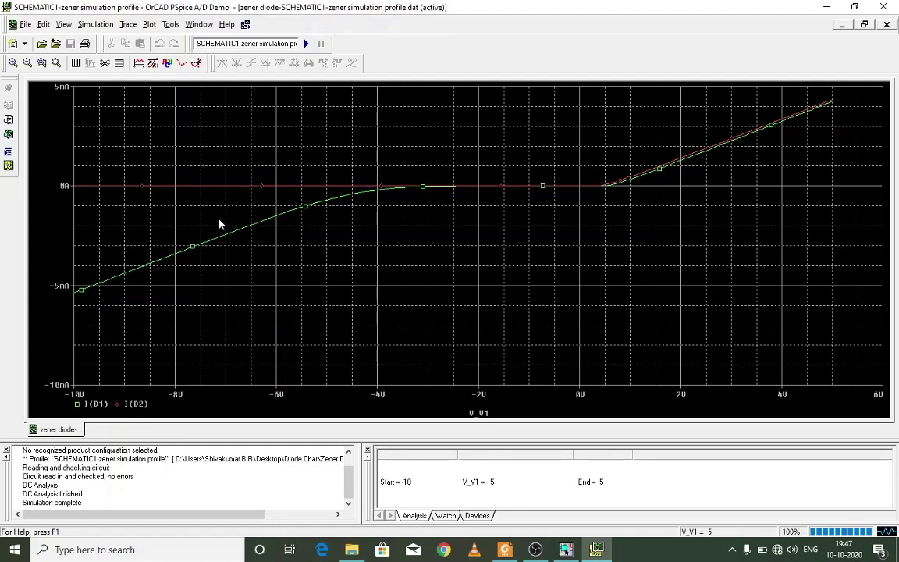
Set the V1 sweep's start value to -120 in the simulation profile and rerun the simulation
{"action": "left_click", "coordinate": [101, 26]}
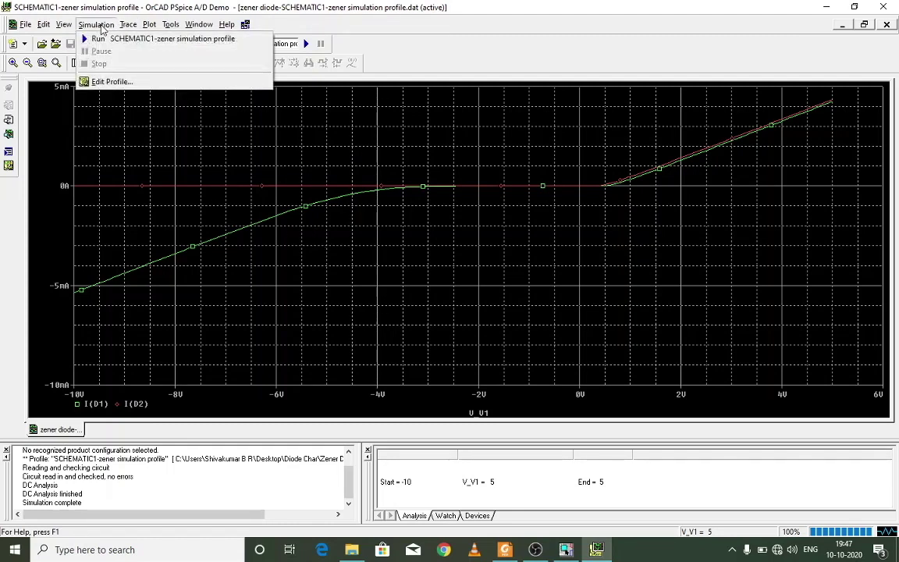
{"action": "left_click", "coordinate": [111, 81]}
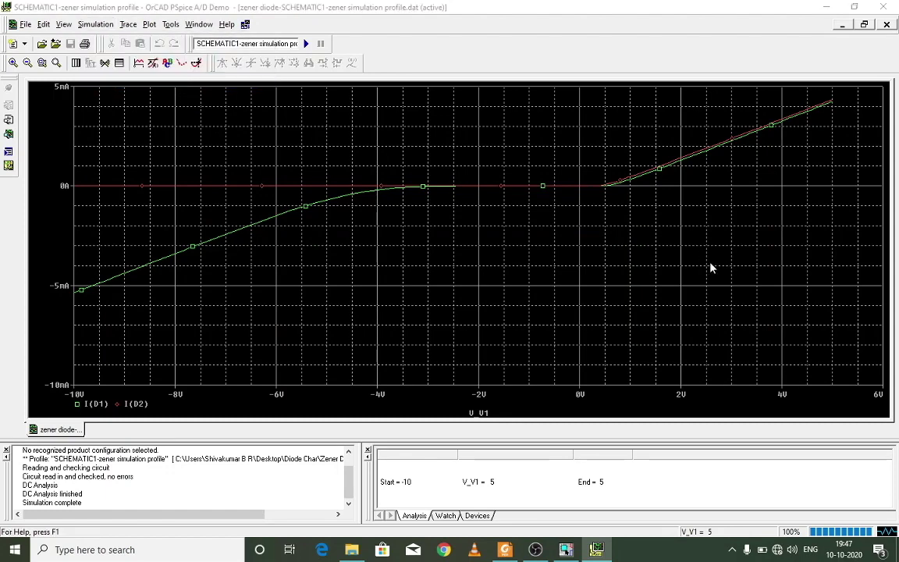
{"action": "double_click", "coordinate": [572, 284]}
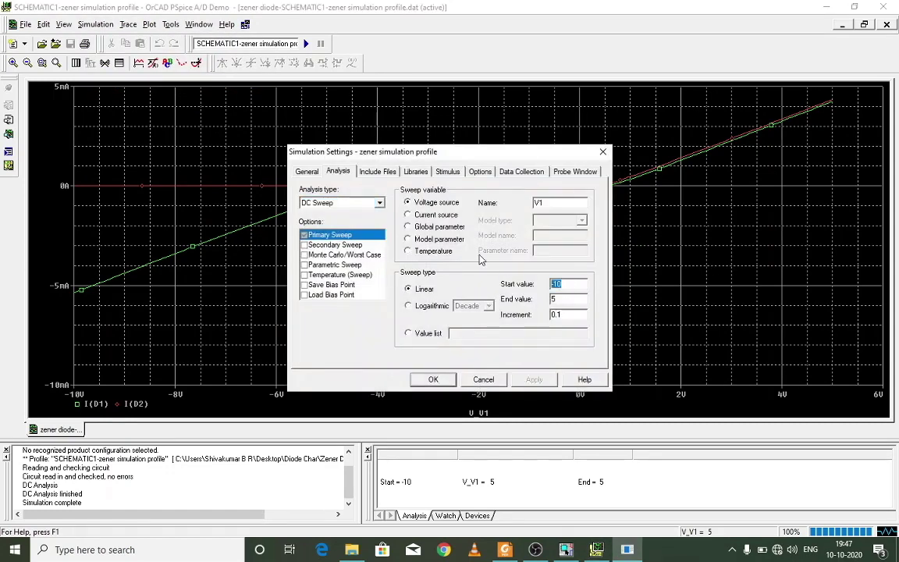
{"action": "type", "text": "-120"}
{"action": "left_click", "coordinate": [533, 379]}
{"action": "left_click", "coordinate": [433, 379]}
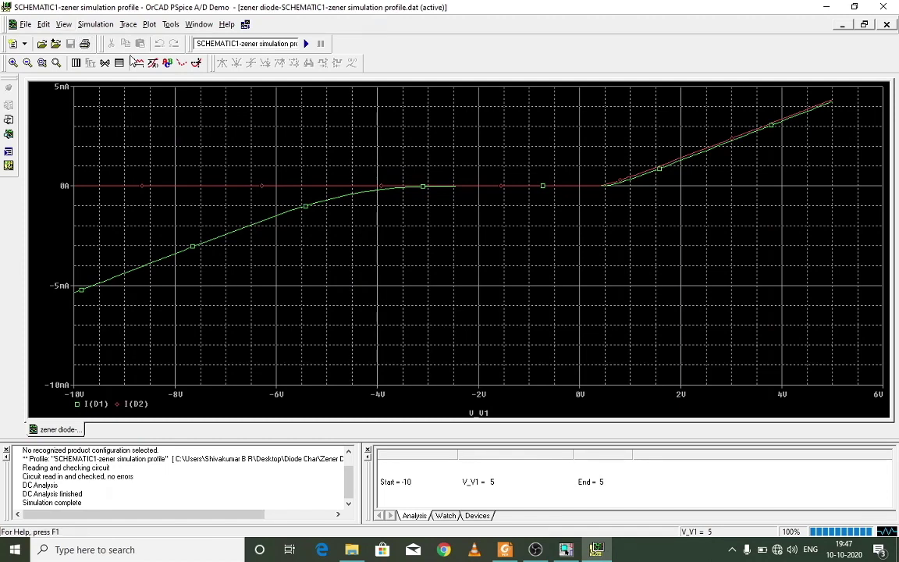
{"action": "left_click", "coordinate": [305, 44]}
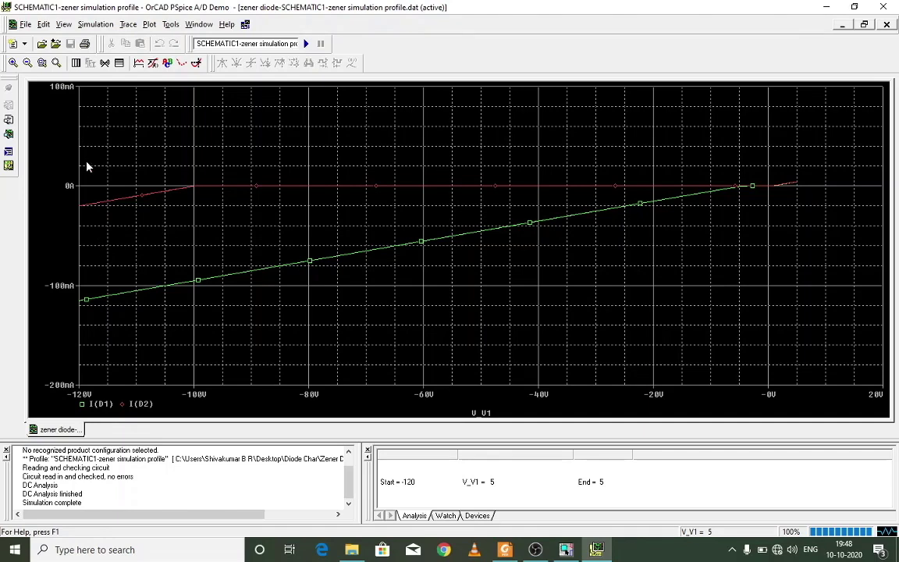
{"action": "left_click", "coordinate": [148, 24]}
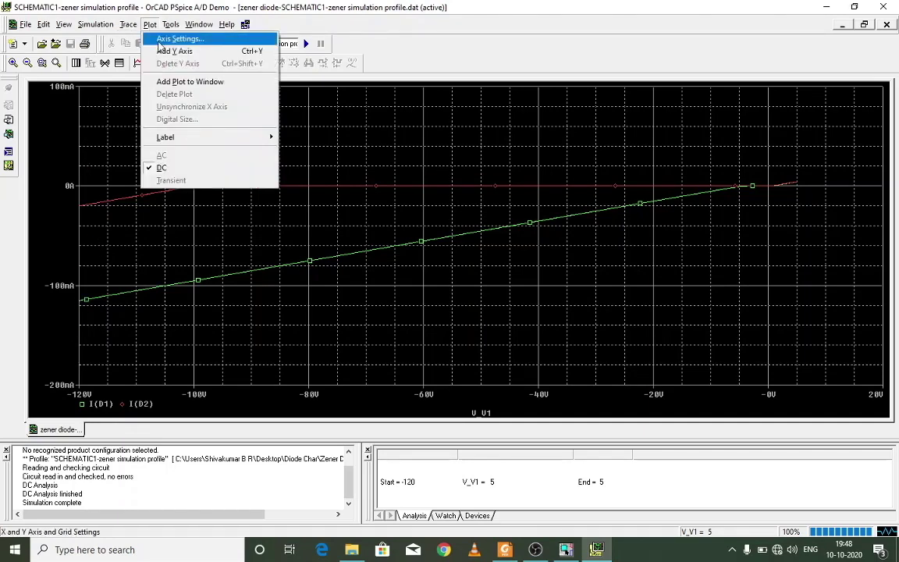
{"action": "left_click", "coordinate": [164, 51]}
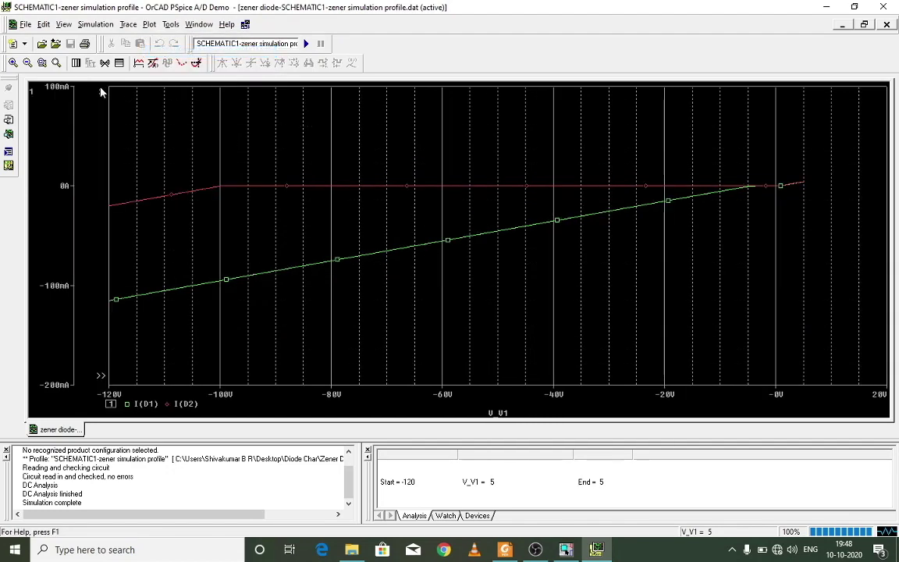
{"action": "left_click", "coordinate": [170, 24]}
{"action": "mouse_move", "coordinate": [149, 24]}
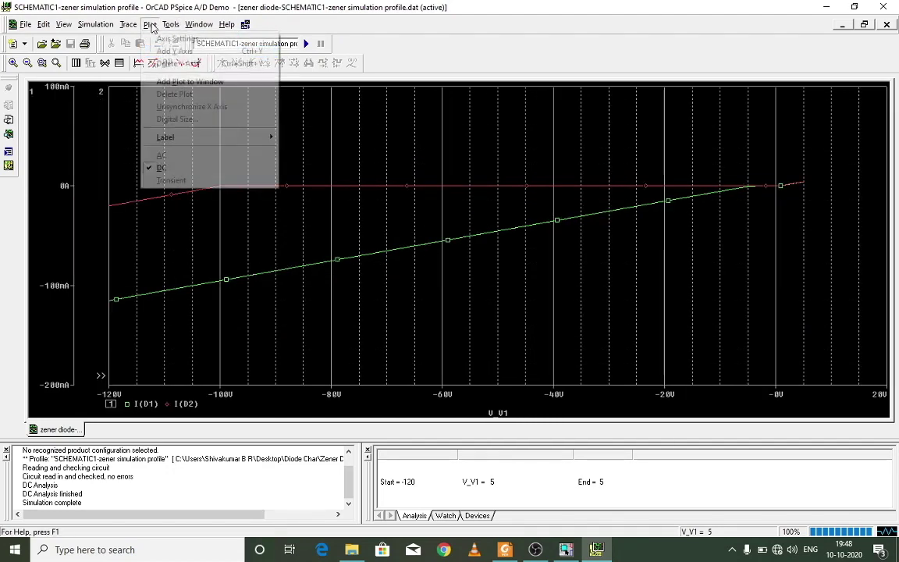
{"action": "left_click", "coordinate": [177, 63]}
Set the plot's Y axis to a user-defined data range from -120mA to 20mA
{"action": "left_click", "coordinate": [149, 24]}
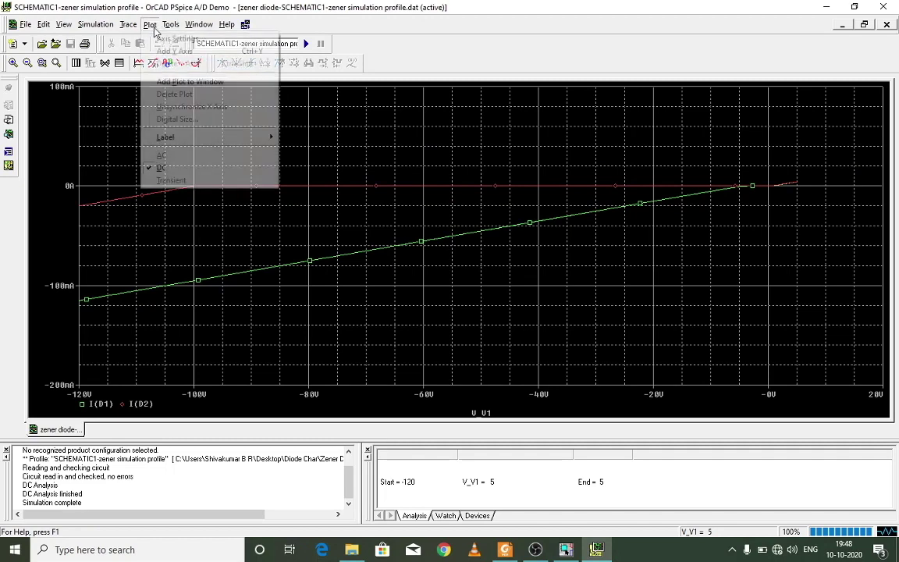
{"action": "left_click", "coordinate": [160, 39]}
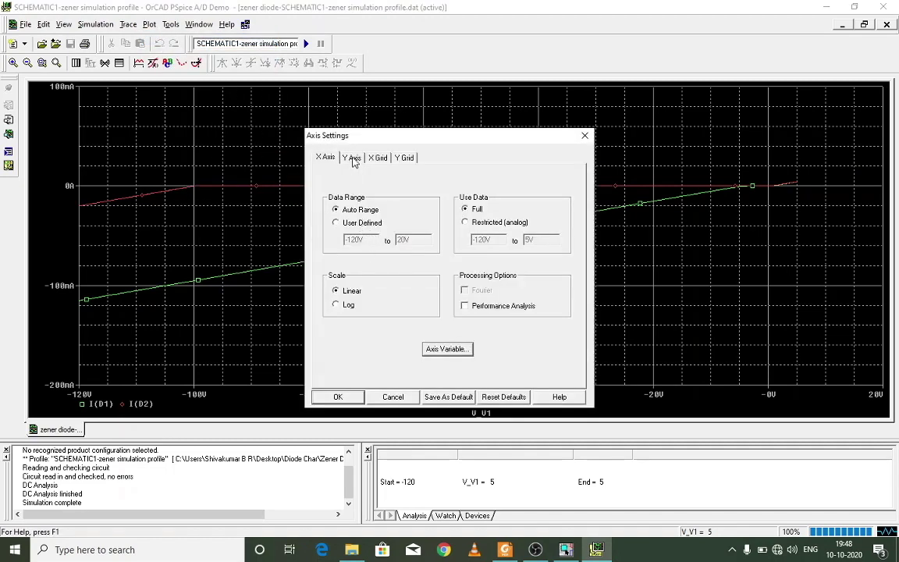
{"action": "left_click", "coordinate": [351, 159]}
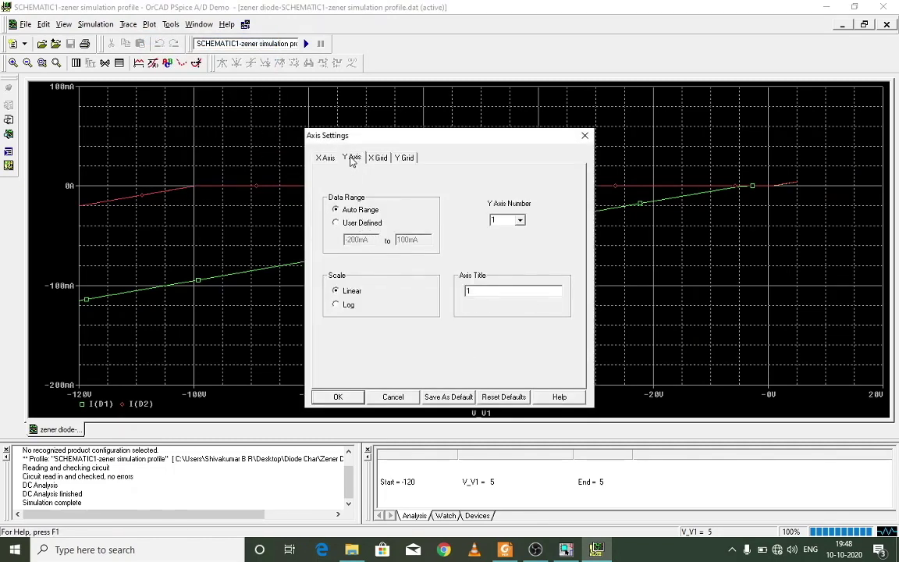
{"action": "left_click", "coordinate": [336, 222]}
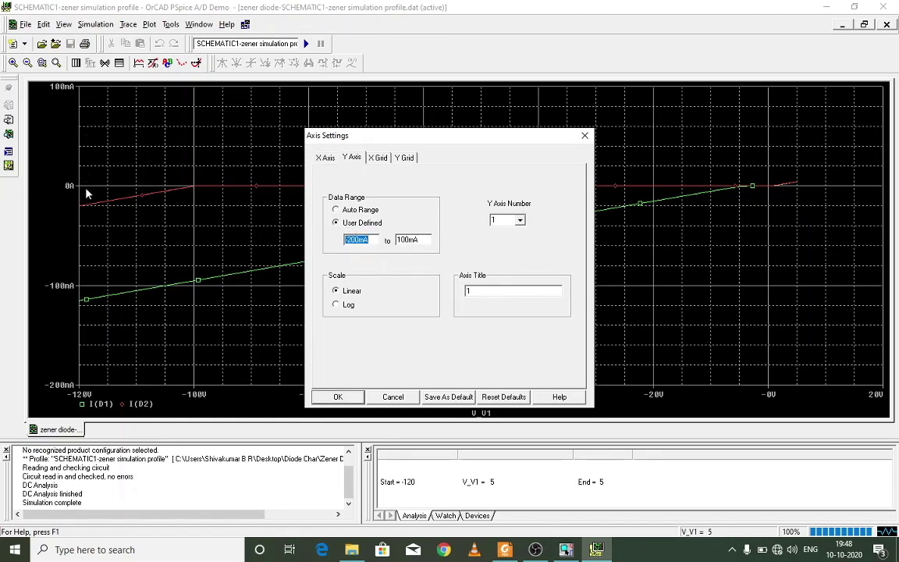
{"action": "left_click", "coordinate": [358, 240]}
{"action": "left_click", "coordinate": [349, 241]}
{"action": "type", "text": "1"}
{"action": "left_click", "coordinate": [399, 240]}
{"action": "key", "text": "BackSpace"}
{"action": "key", "text": "BackSpace"}
{"action": "type", "text": "2"}
{"action": "left_click", "coordinate": [339, 397]}
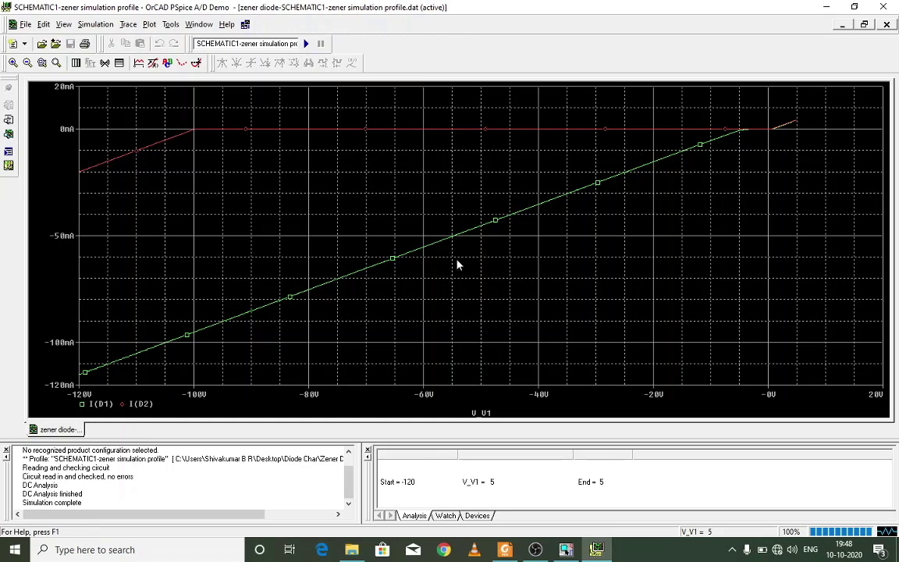
{"action": "left_click", "coordinate": [149, 24]}
{"action": "left_click", "coordinate": [176, 36]}
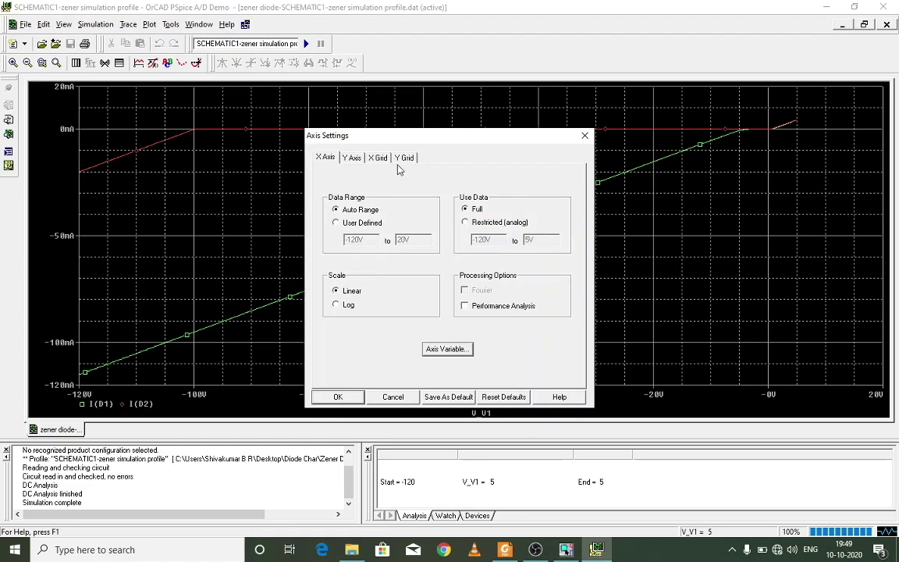
{"action": "left_click", "coordinate": [373, 157]}
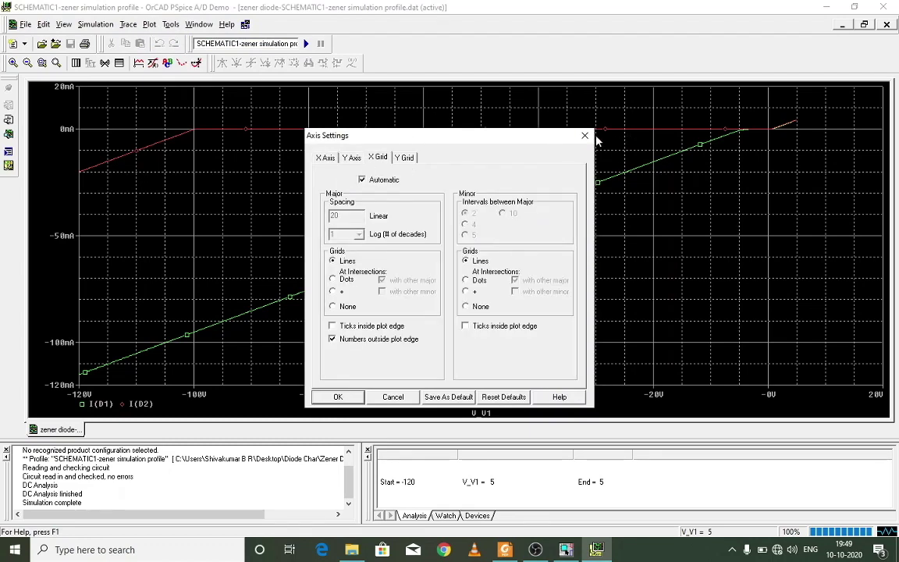
{"action": "key", "text": "Escape"}
Set the minor grids of both the X and Y axes to None in the plot's axis settings
{"action": "left_click", "coordinate": [149, 24]}
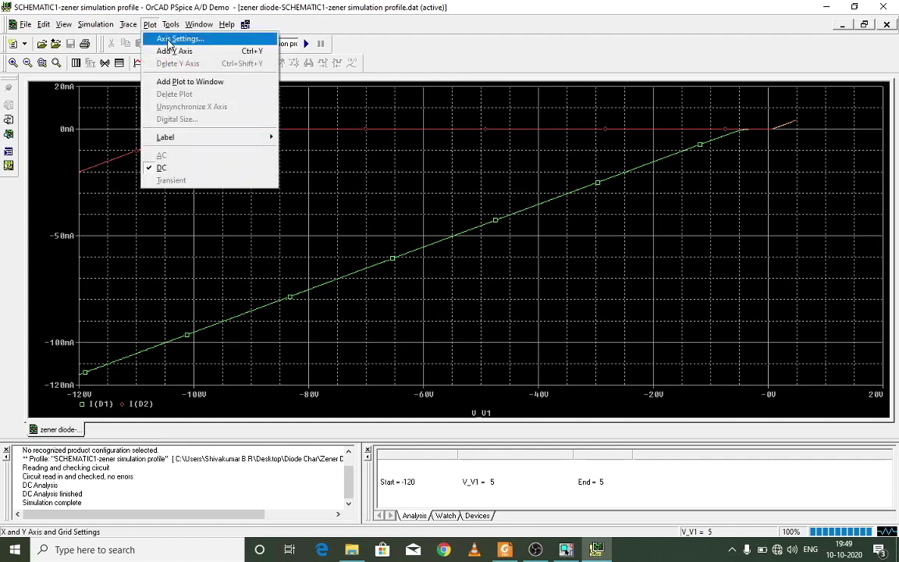
{"action": "left_click", "coordinate": [169, 39]}
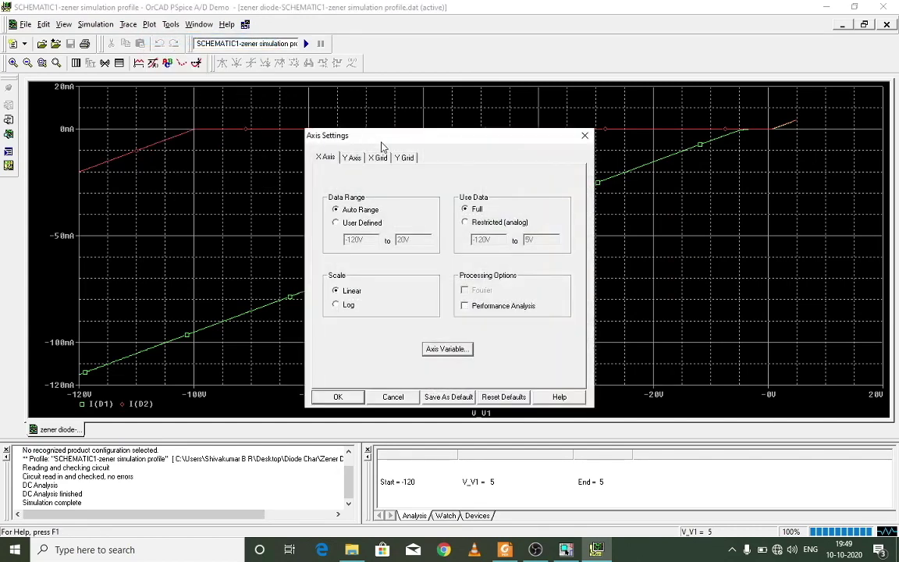
{"action": "left_click", "coordinate": [378, 159]}
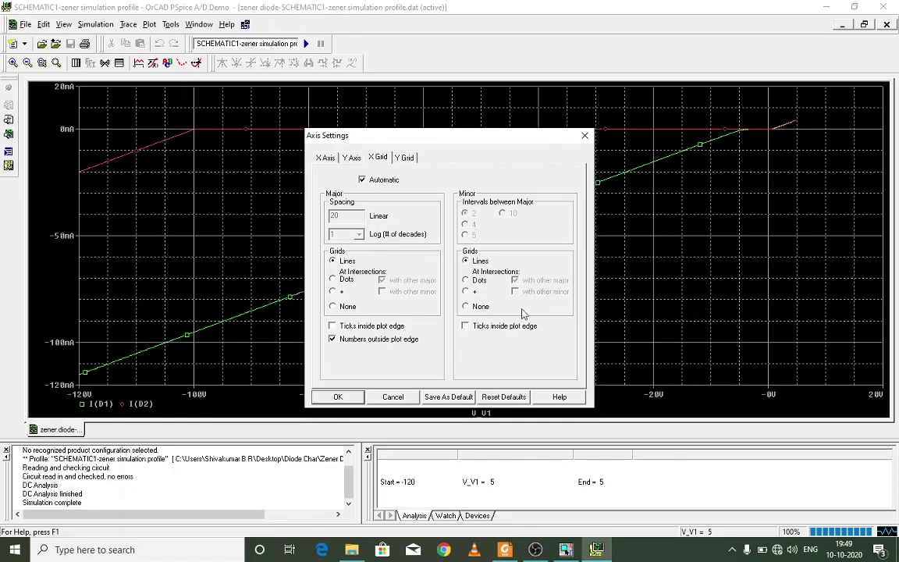
{"action": "left_click", "coordinate": [404, 157]}
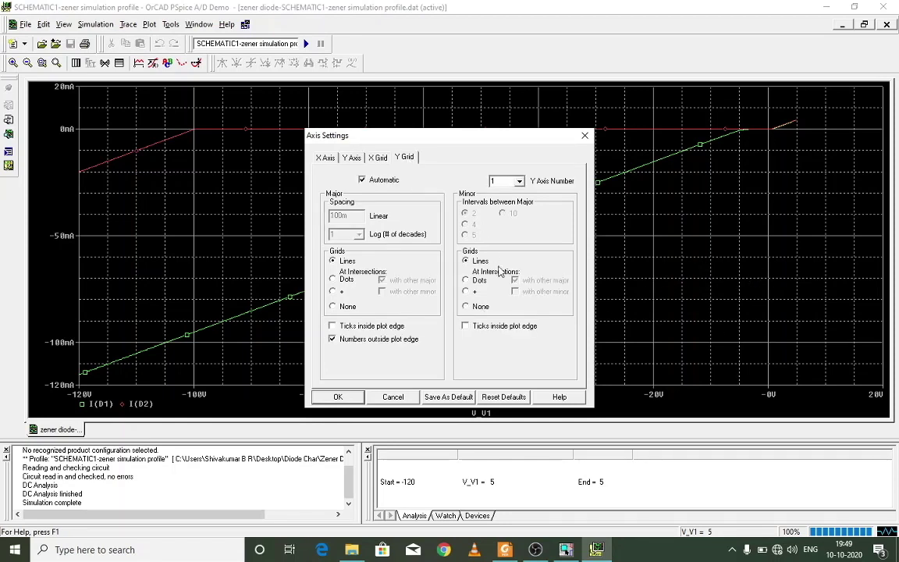
{"action": "left_click", "coordinate": [481, 307]}
{"action": "left_click", "coordinate": [337, 396]}
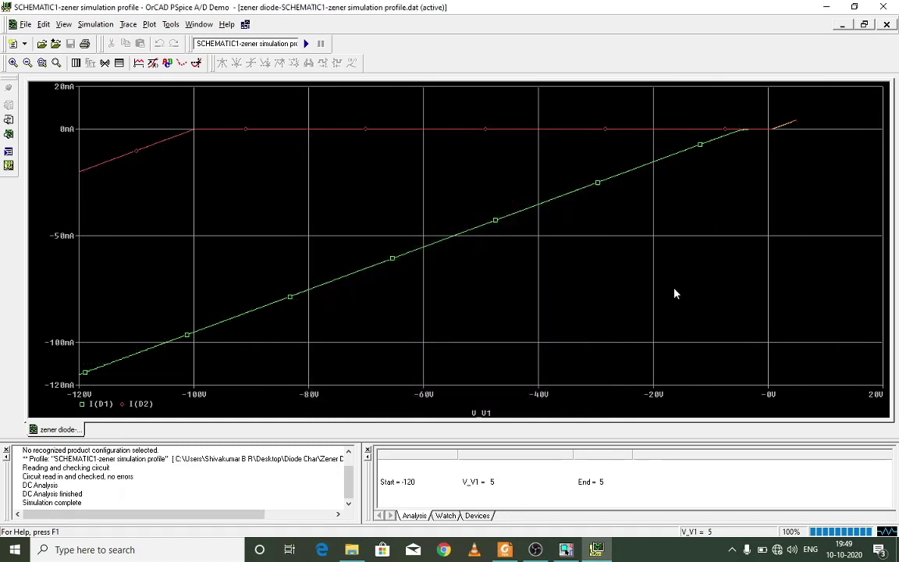
Change the colour of the I(D1) trace to blue
{"action": "left_click", "coordinate": [616, 179]}
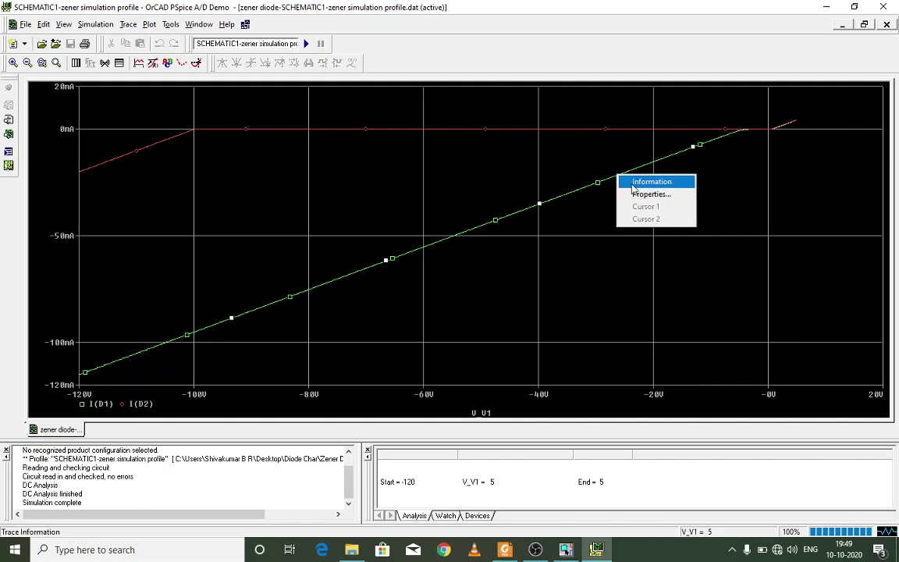
{"action": "left_click", "coordinate": [640, 194]}
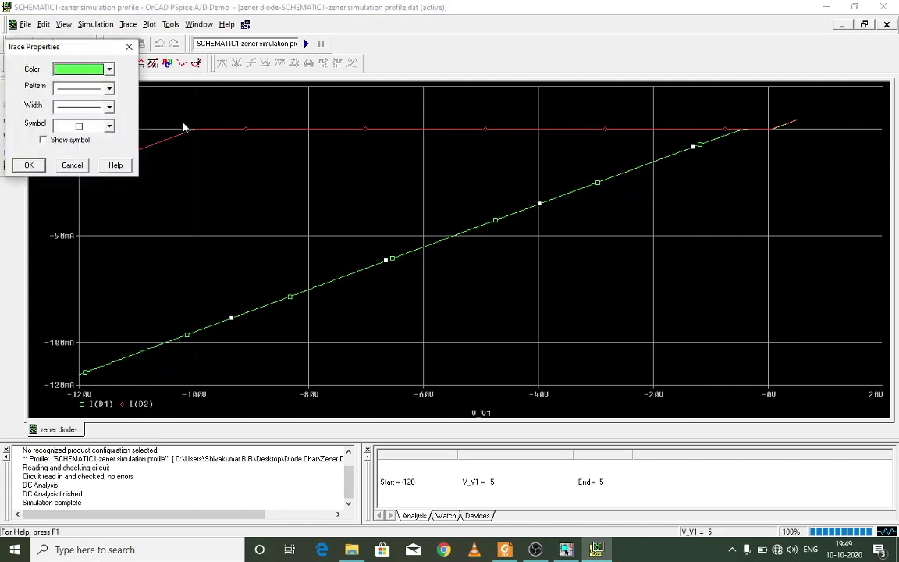
{"action": "left_click", "coordinate": [108, 69]}
{"action": "left_click", "coordinate": [98, 114]}
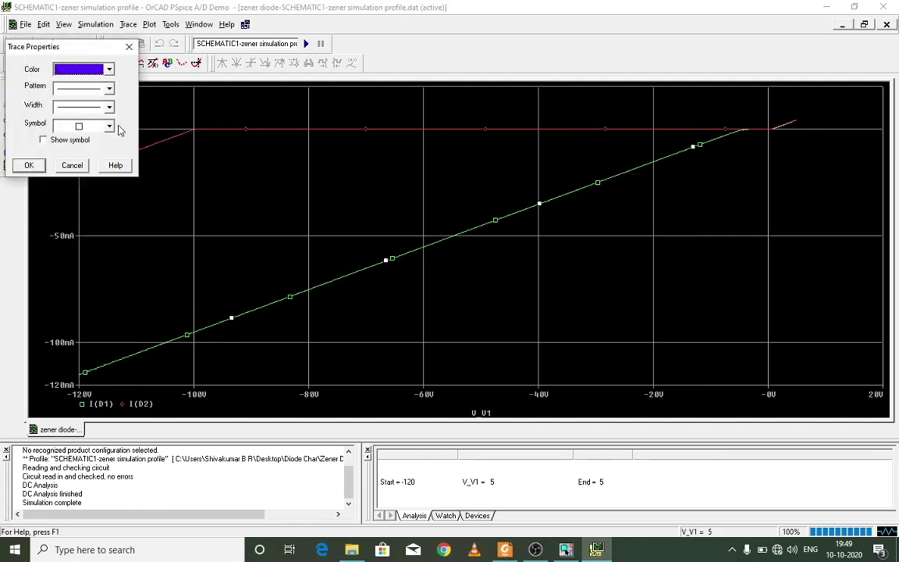
{"action": "left_click", "coordinate": [28, 166]}
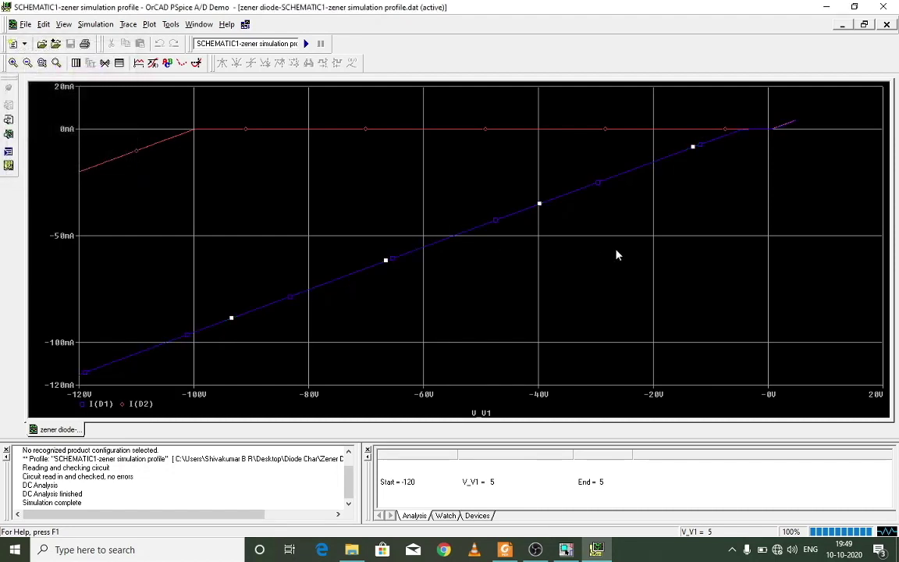